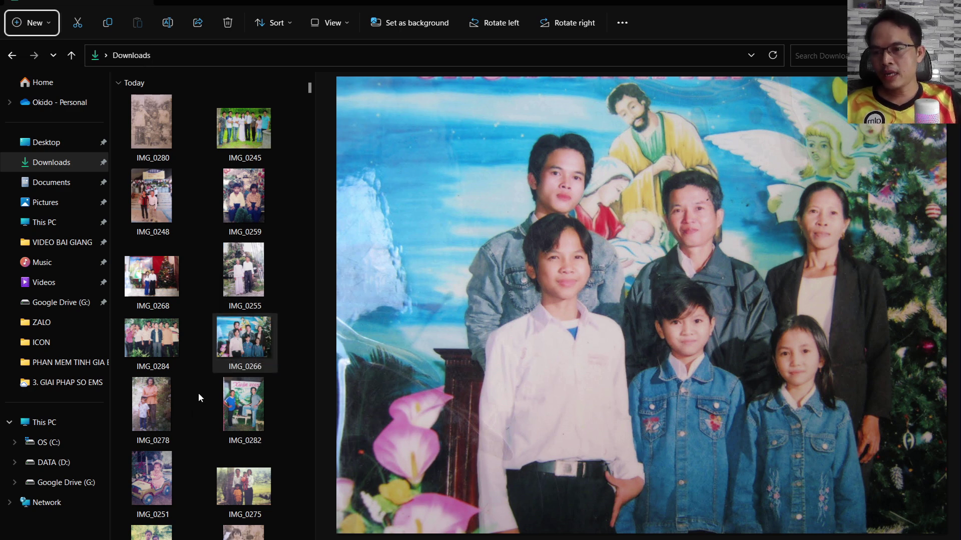
Preview the scanned photos IMG_0278, IMG_0259, IMG_0245 and IMG_0280 in Downloads
left_click(159, 411)
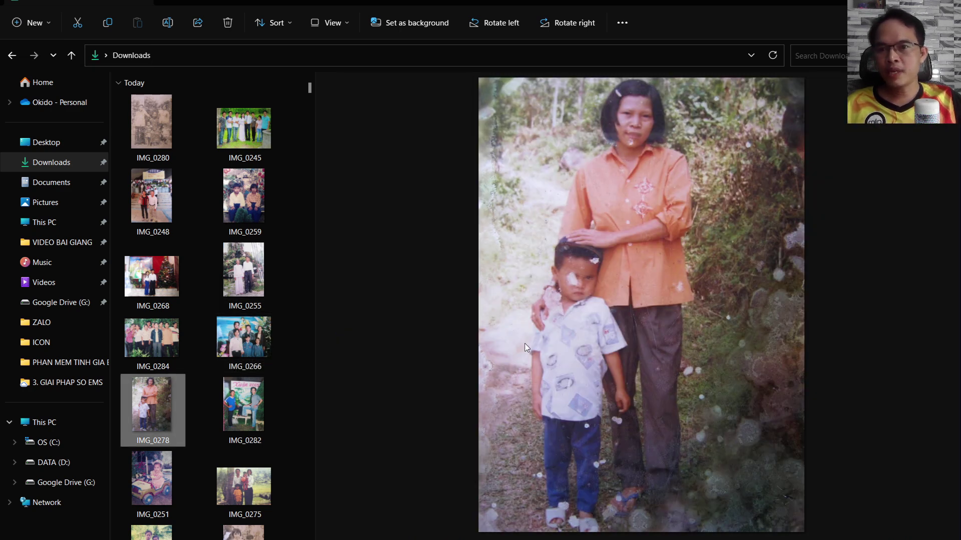
left_click(245, 210)
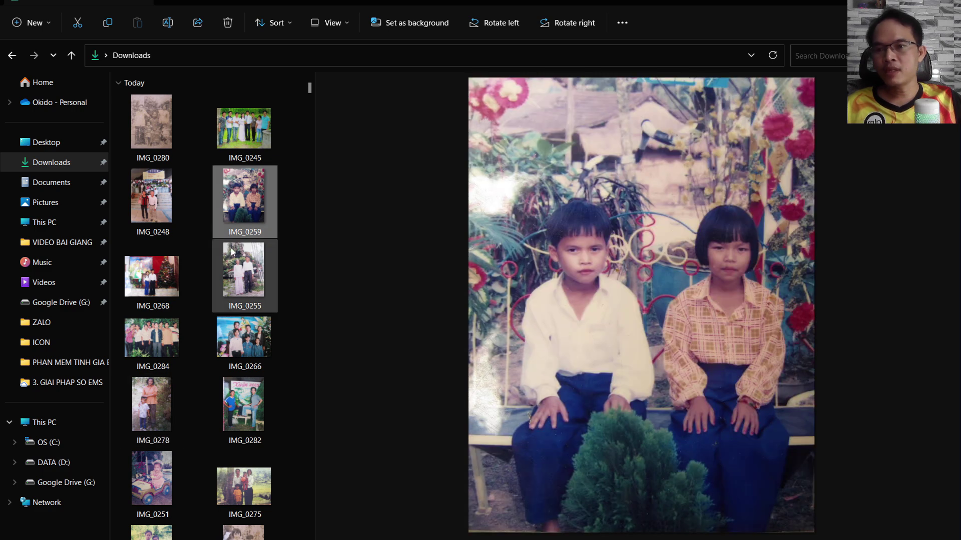
left_click(249, 139)
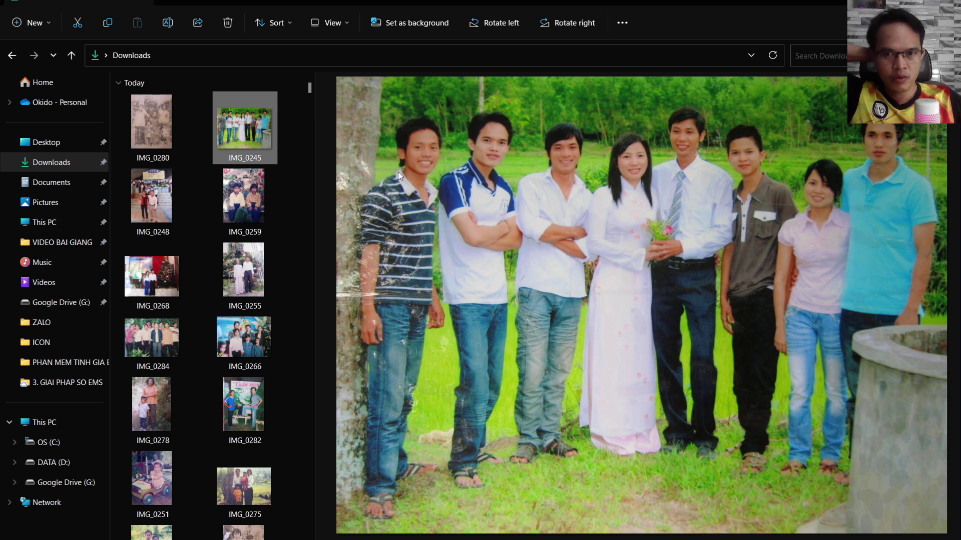
left_click(148, 128)
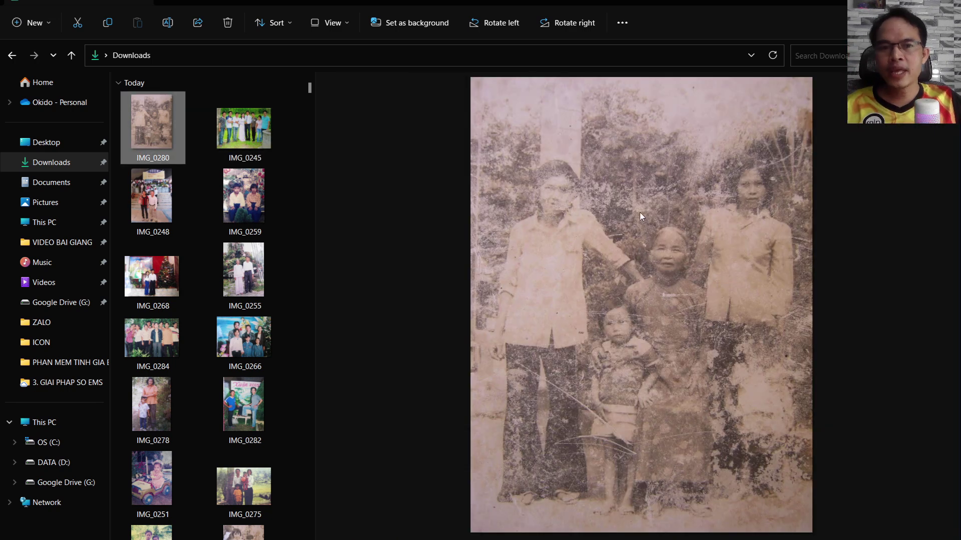
Preview the old black-and-white baby photo, then return to the GFPGAN page in Chrome
scroll(226, 288, "down", 5)
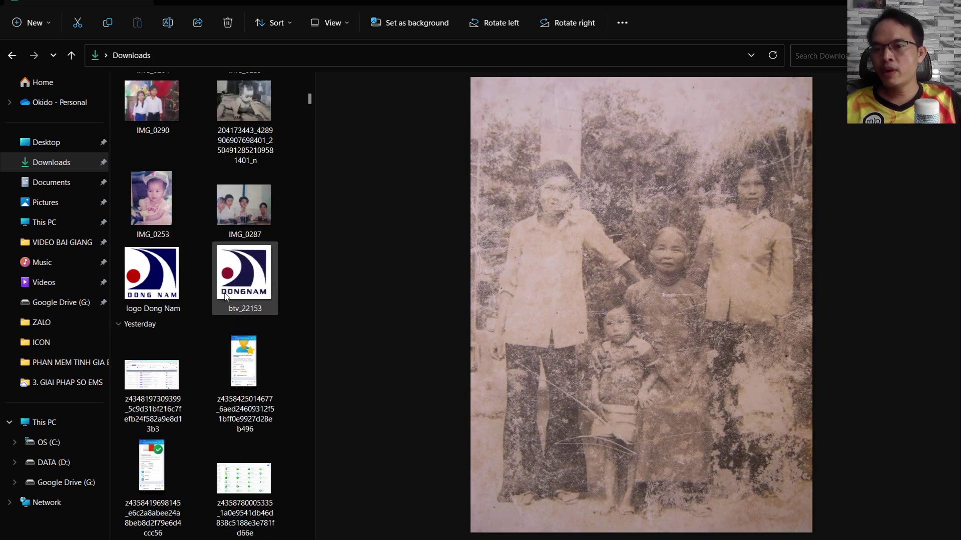
scroll(224, 296, "up", 4)
left_click(242, 298)
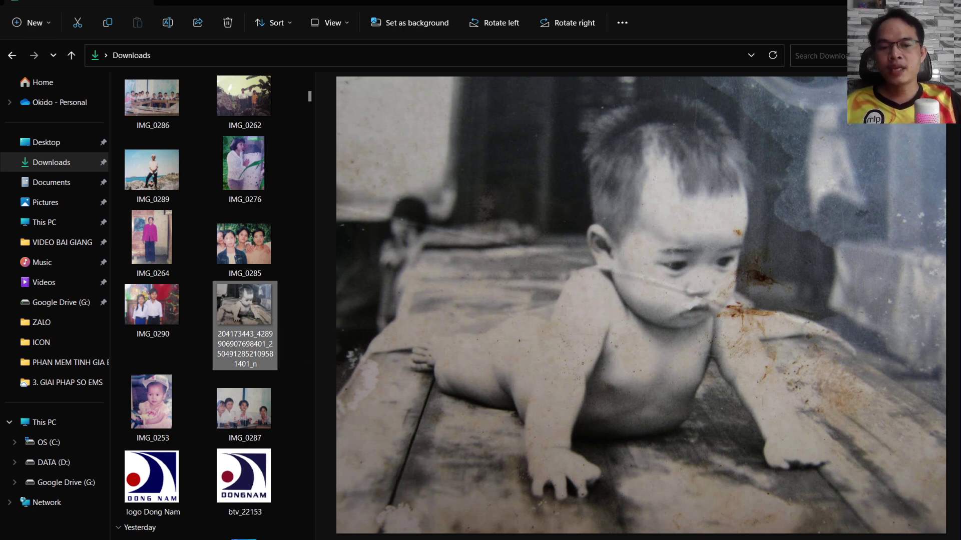
left_click(606, 530)
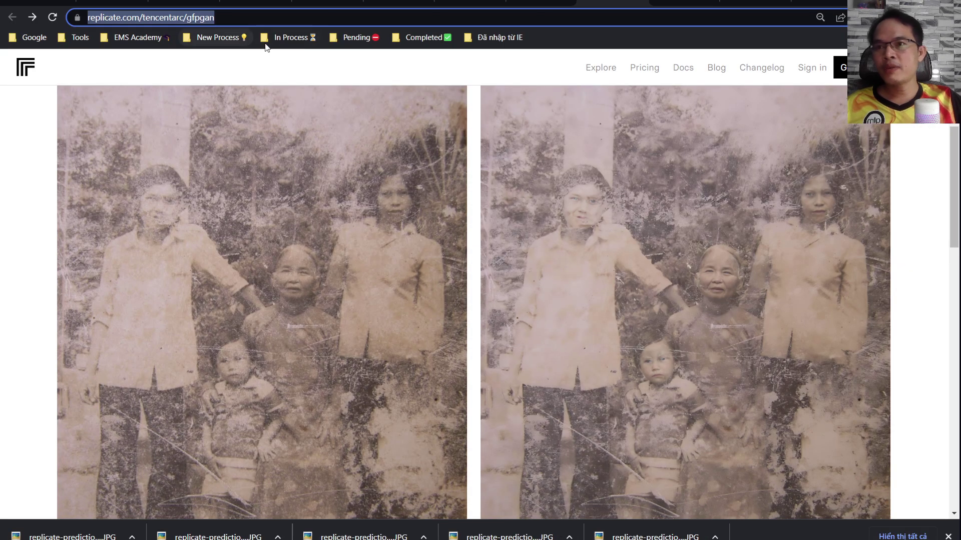
Replace the img input with IMG_0266.JPG, the family Christmas photo from Downloads
left_click(100, 19)
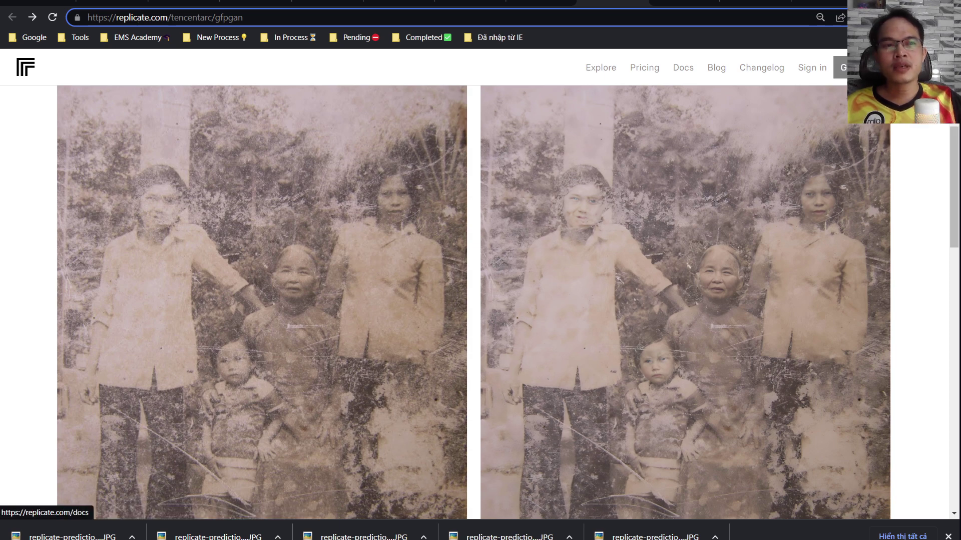
scroll(382, 242, "down", 7)
scroll(215, 272, "down", 1)
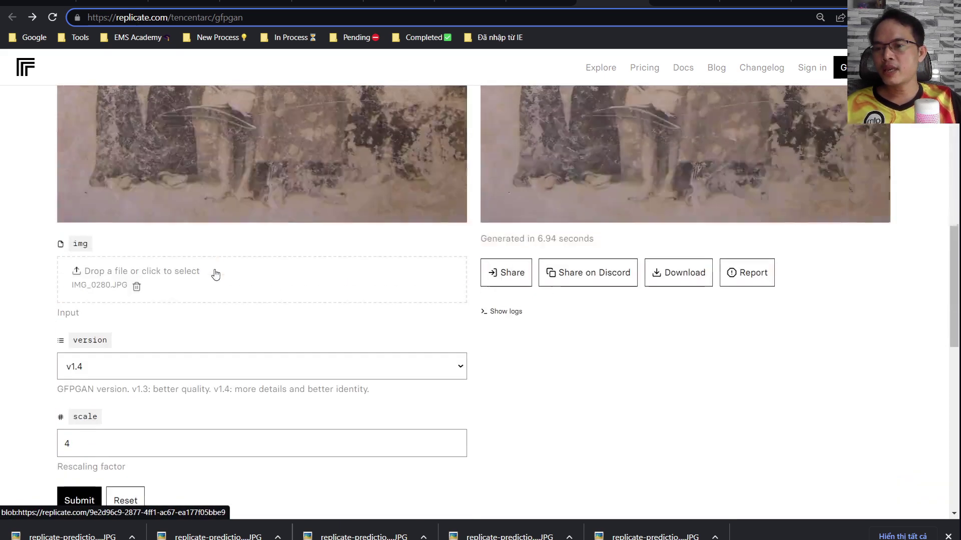
scroll(184, 241, "down", 1)
left_click(170, 223)
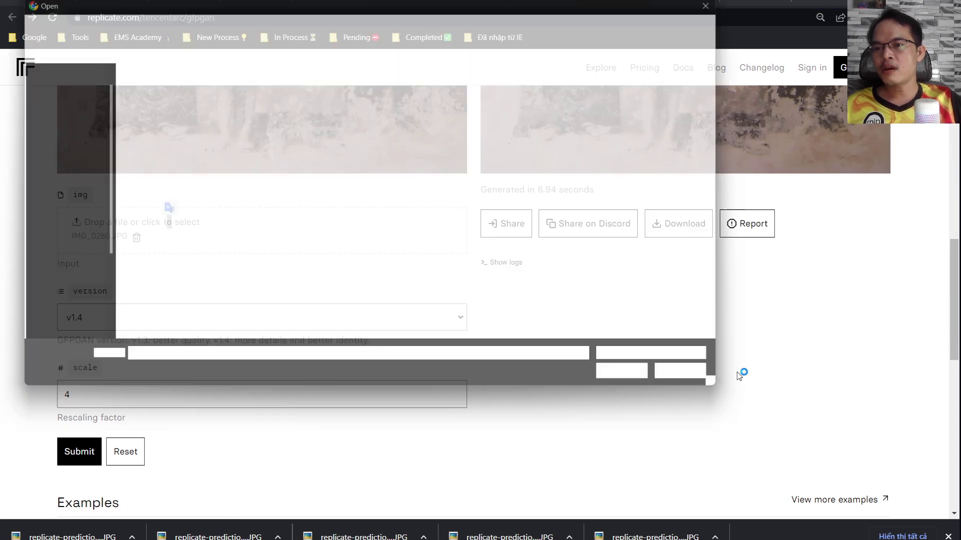
scroll(315, 206, "down", 5)
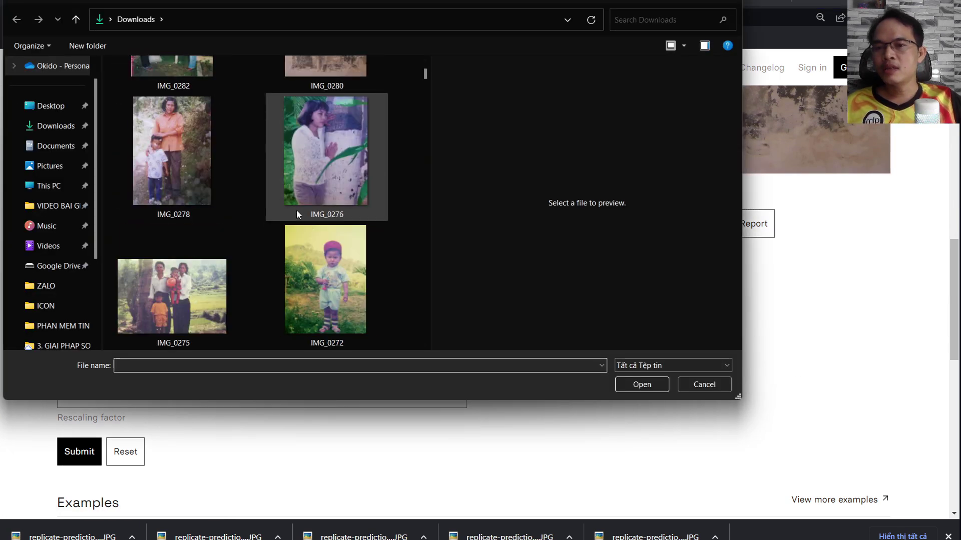
scroll(296, 209, "up", 2)
scroll(296, 210, "down", 4)
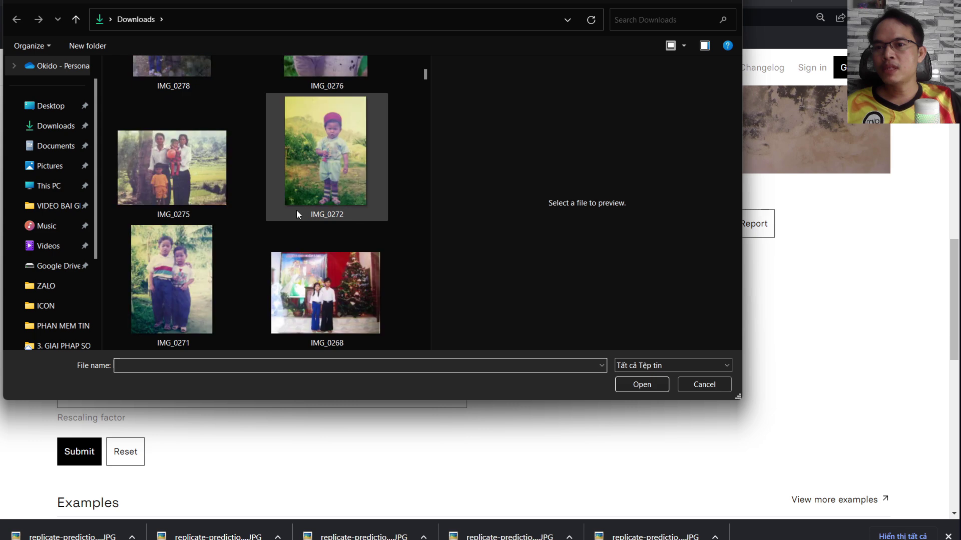
scroll(296, 209, "down", 2)
scroll(296, 210, "down", 3)
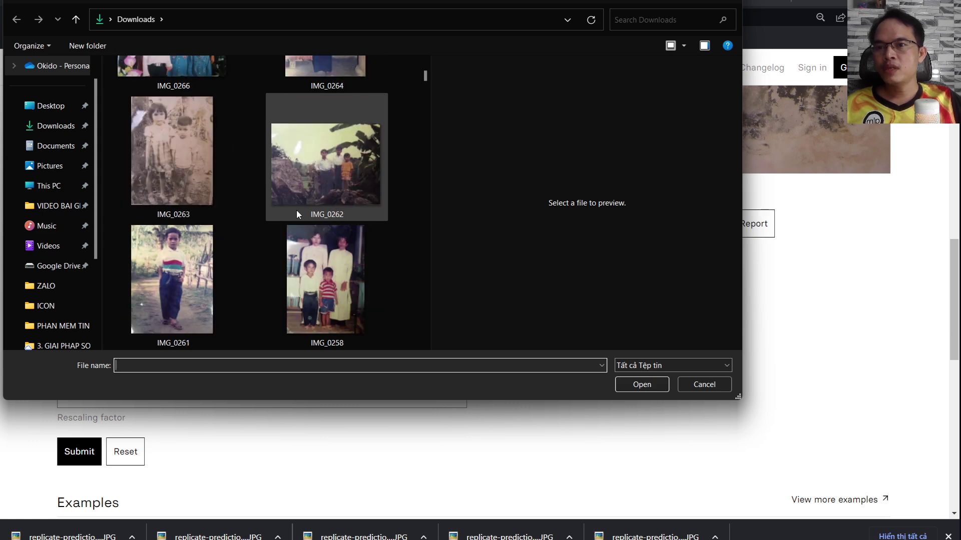
scroll(250, 190, "up", 4)
double_click(186, 155)
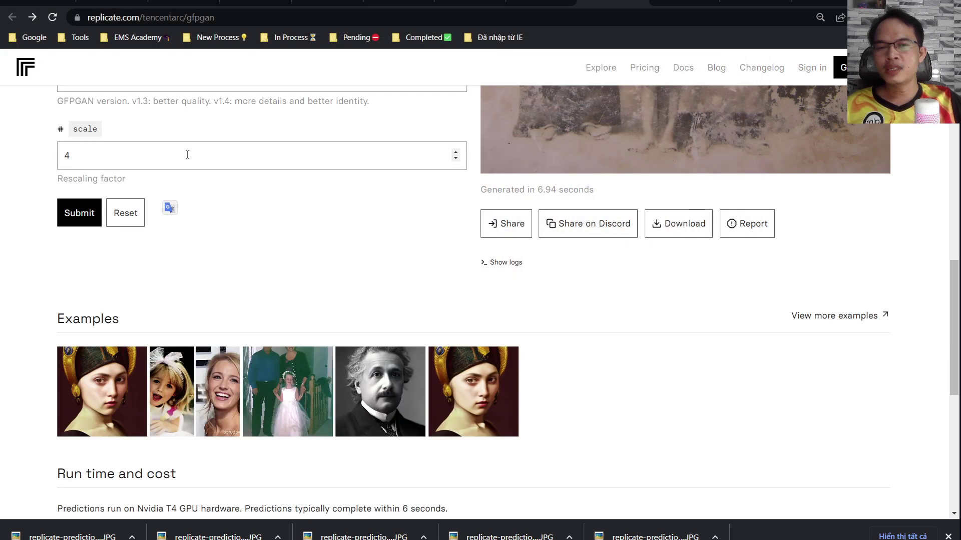
scroll(380, 262, "up", 2)
Confirm the GFPGAN model version is set to v1.4
scroll(379, 263, "up", 6)
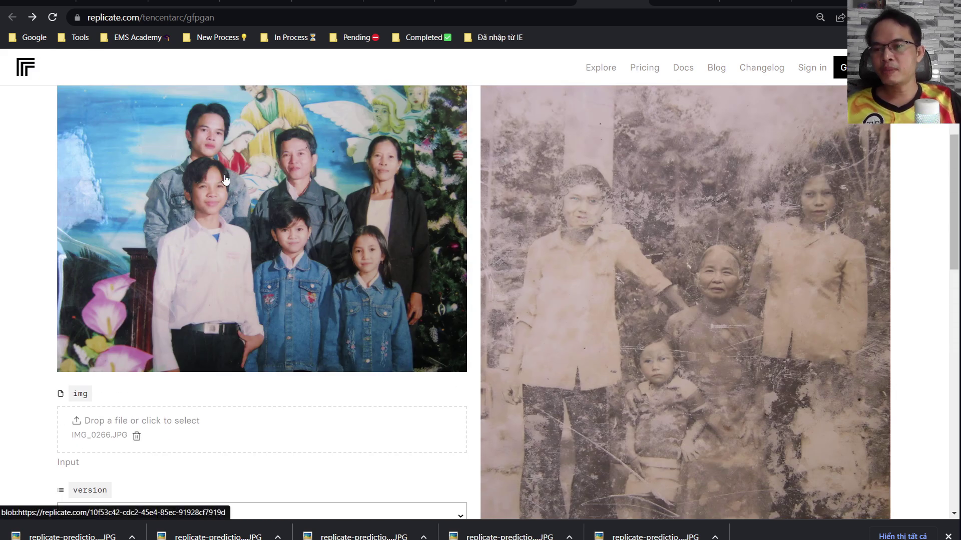
scroll(311, 350, "down", 3)
scroll(322, 368, "up", 5)
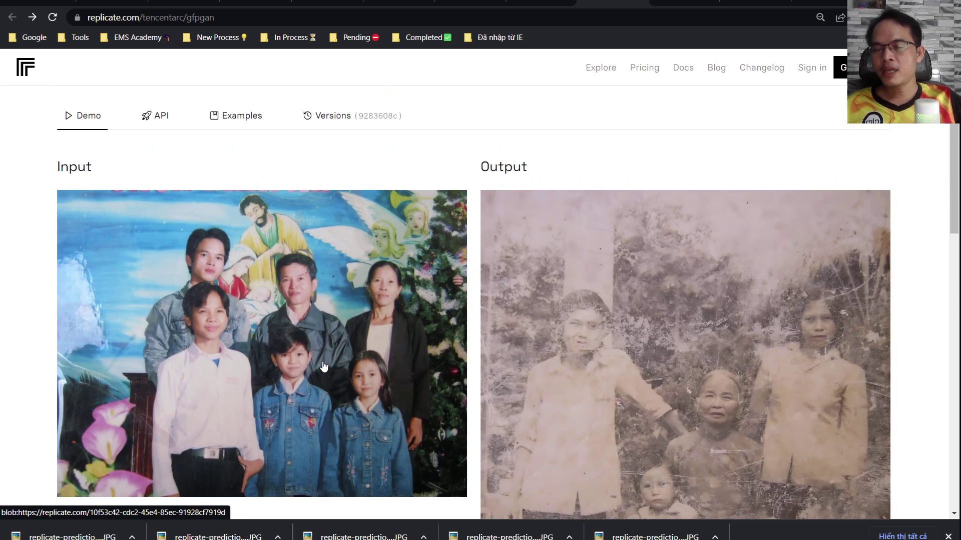
scroll(324, 367, "down", 1)
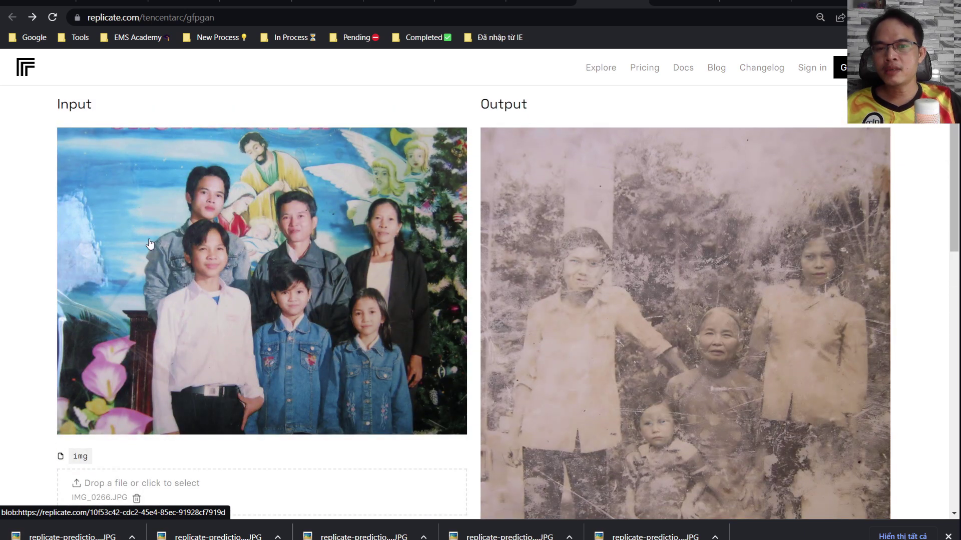
scroll(216, 264, "down", 2)
scroll(197, 317, "down", 2)
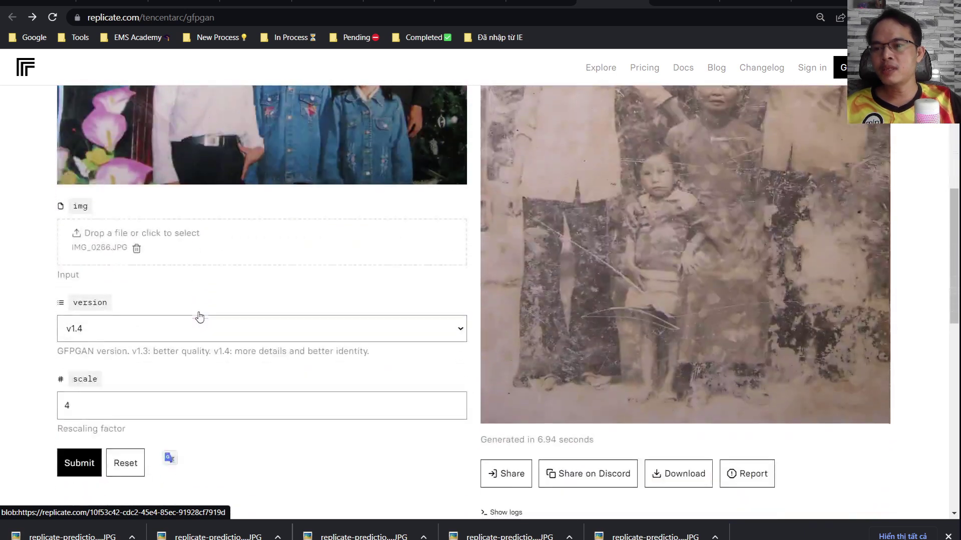
scroll(197, 317, "down", 3)
scroll(86, 236, "up", 1)
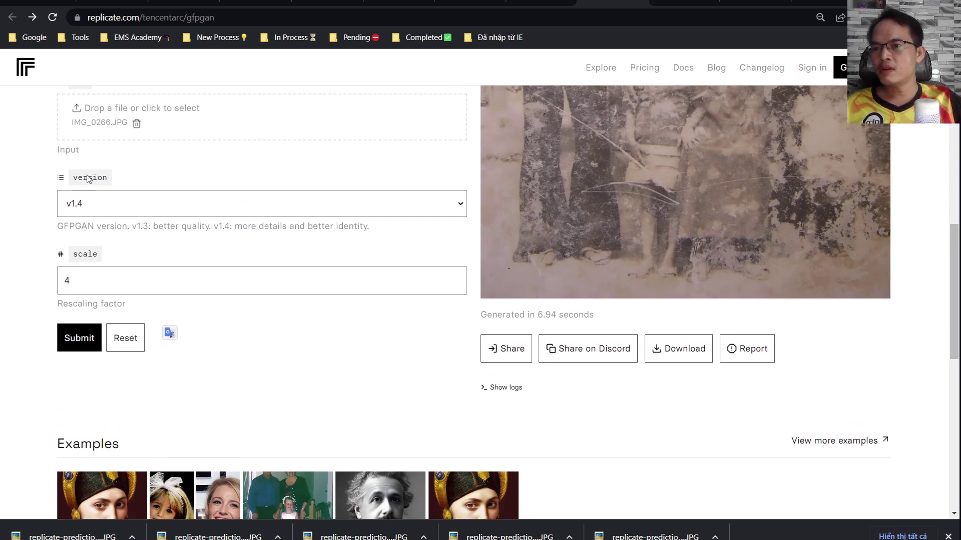
scroll(99, 188, "up", 2)
left_click(90, 328)
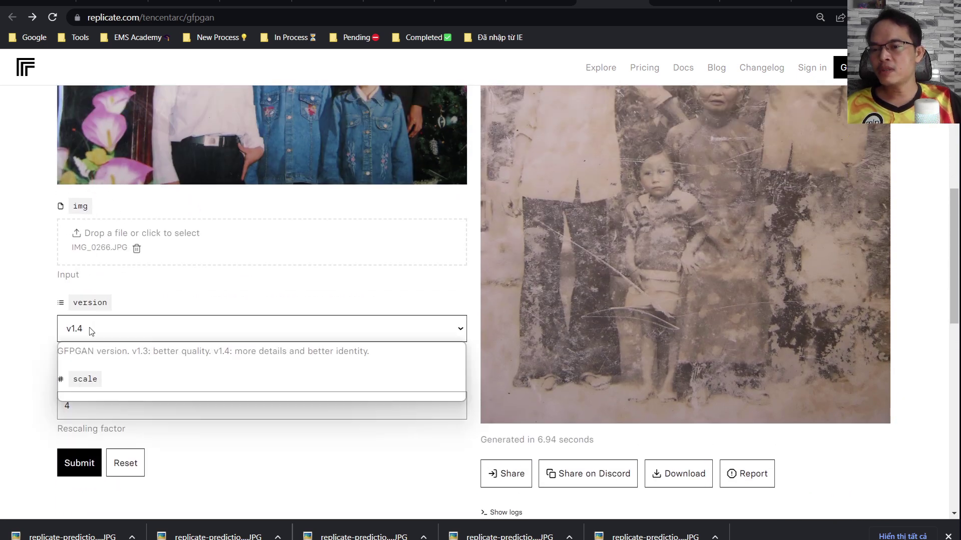
left_click(91, 330)
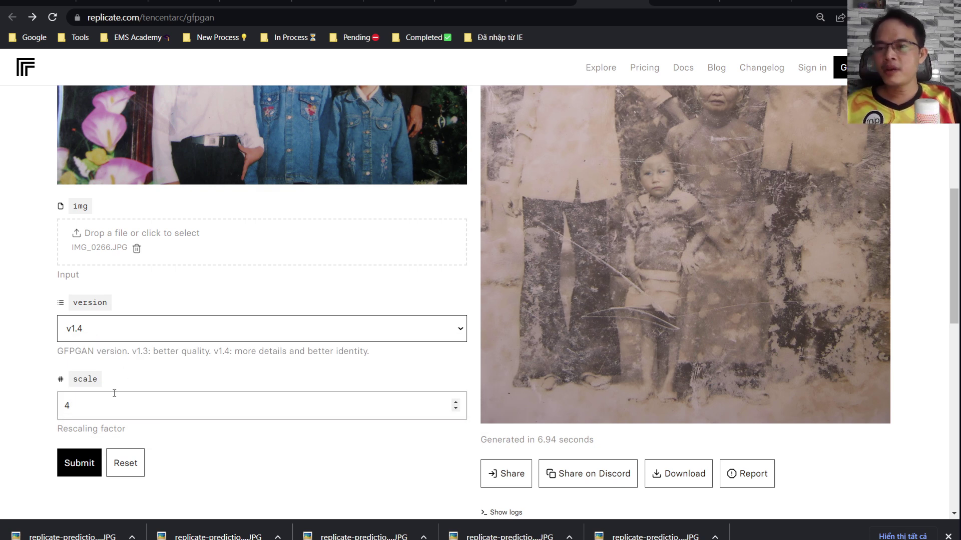
Keep the rescaling factor at 4 and submit IMG_0266 for restoration
scroll(114, 394, "down", 1)
left_click(90, 345)
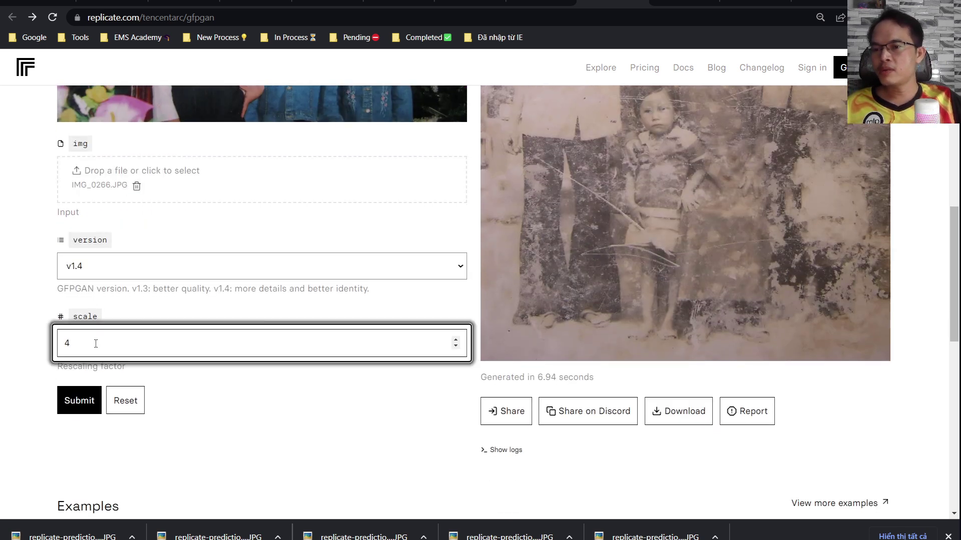
left_click(199, 309)
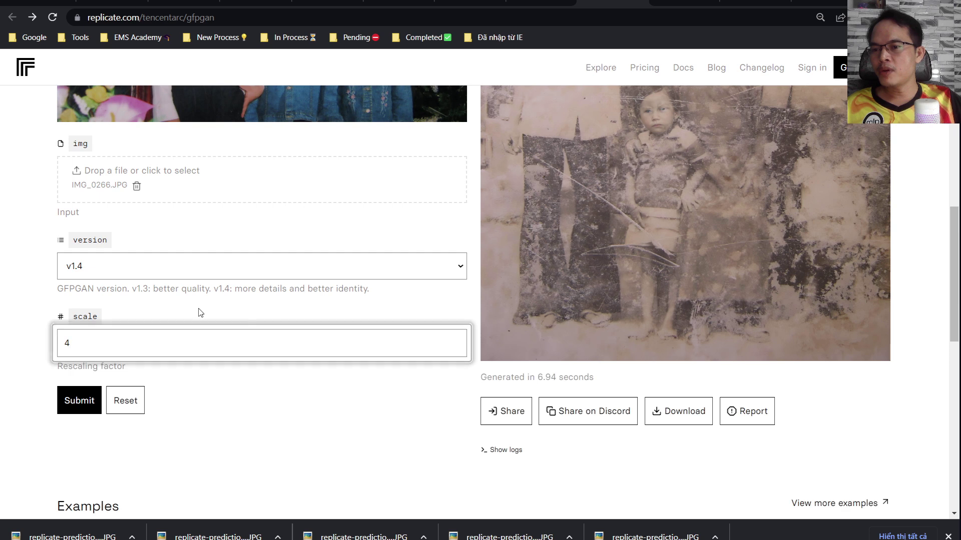
left_click(79, 403)
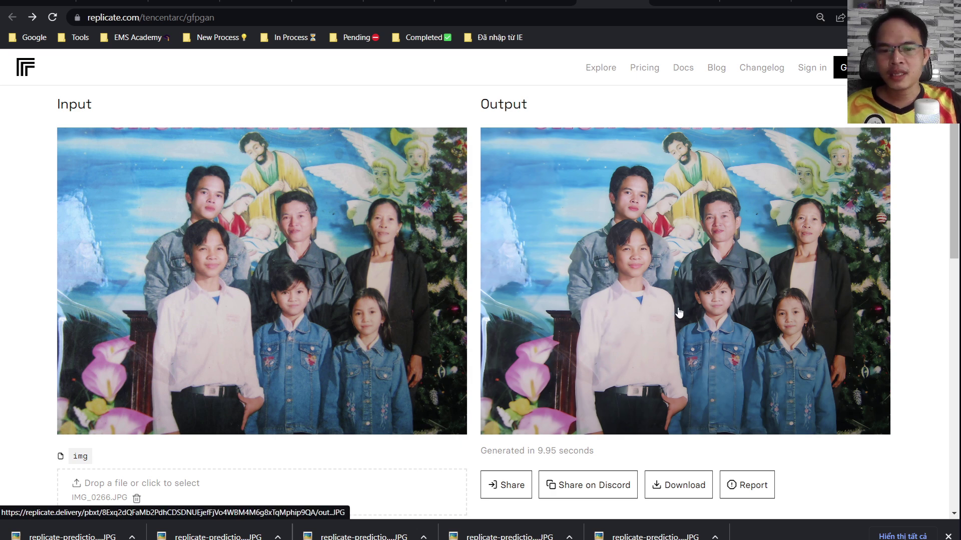
left_click(676, 485)
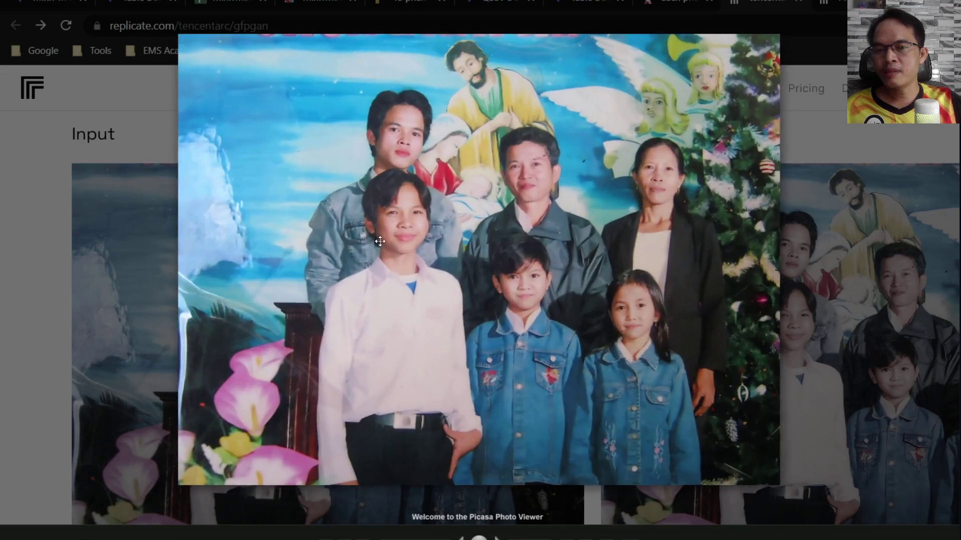
scroll(407, 156, "up", 3)
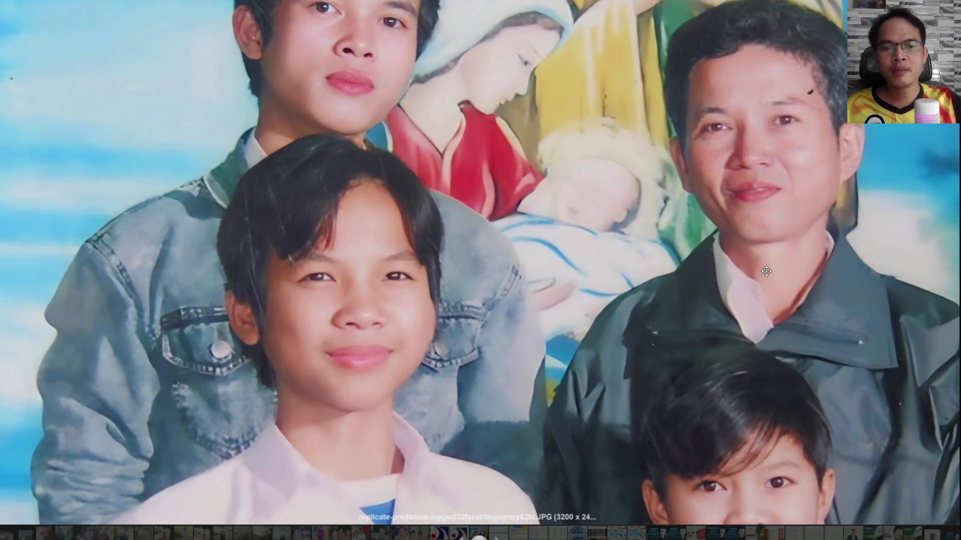
scroll(642, 232, "down", 1)
scroll(641, 232, "down", 3)
scroll(683, 120, "up", 2)
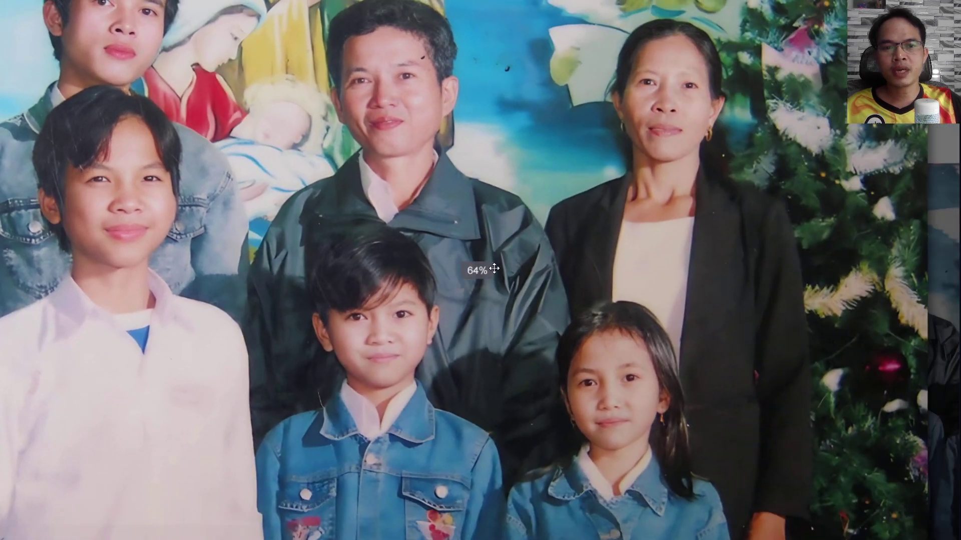
scroll(683, 120, "up", 1)
scroll(683, 120, "up", 1)
scroll(683, 120, "down", 2)
scroll(681, 123, "down", 1)
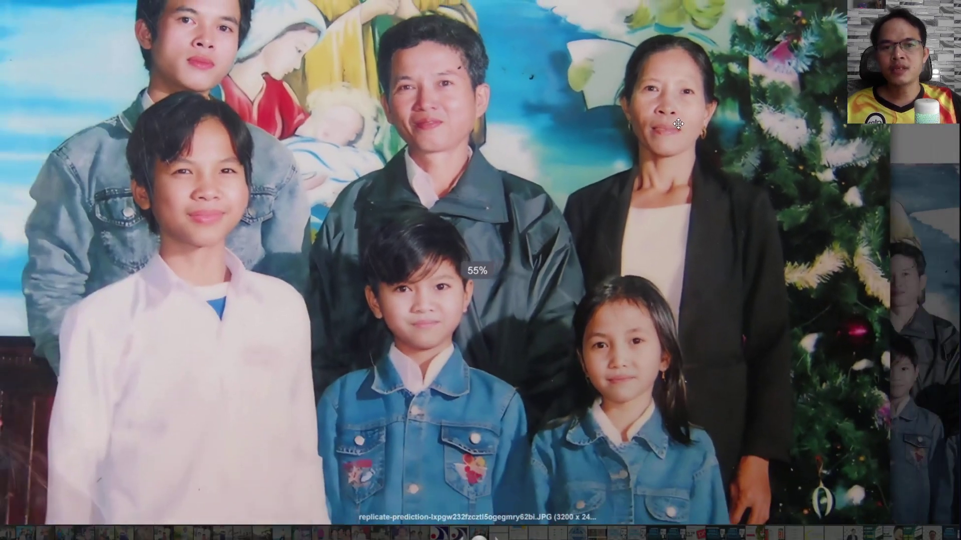
key("Escape")
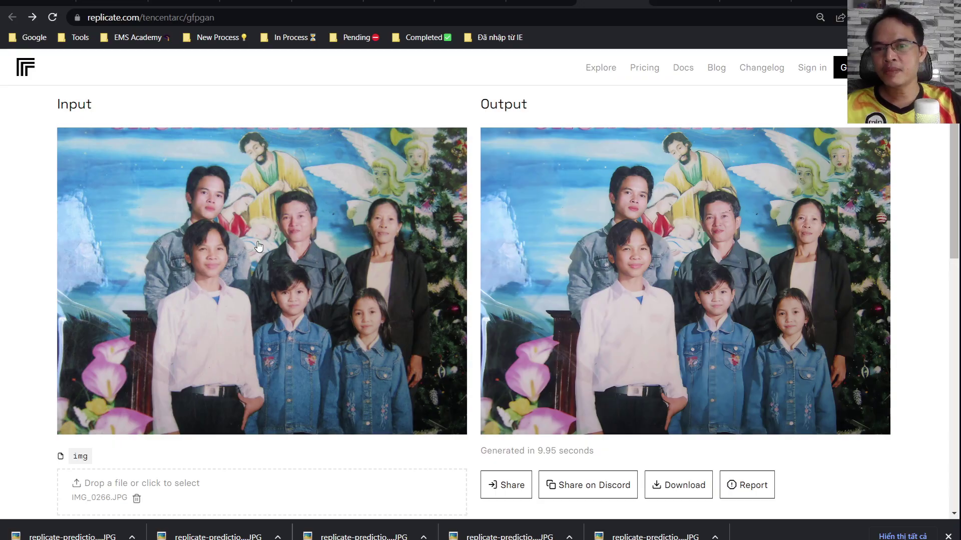
scroll(724, 248, "down", 5)
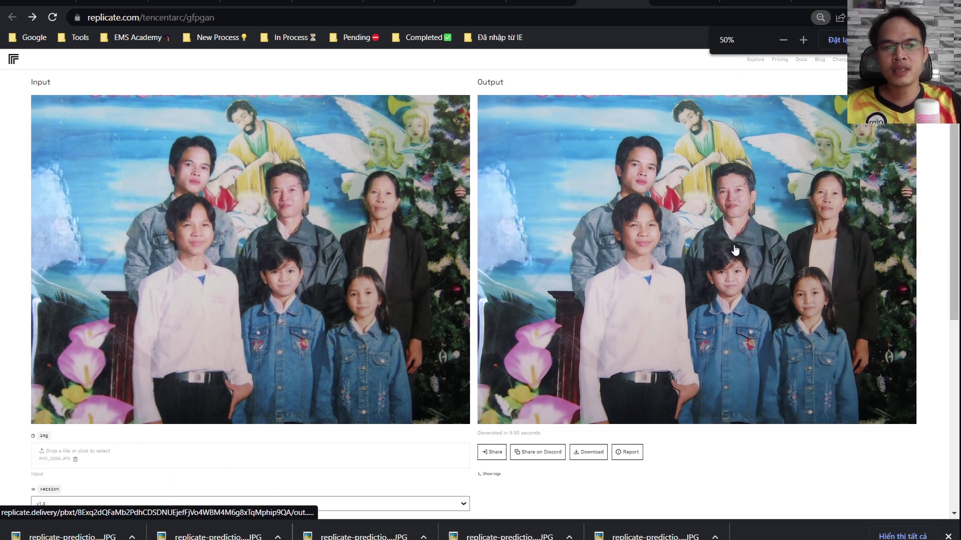
scroll(730, 249, "up", 1)
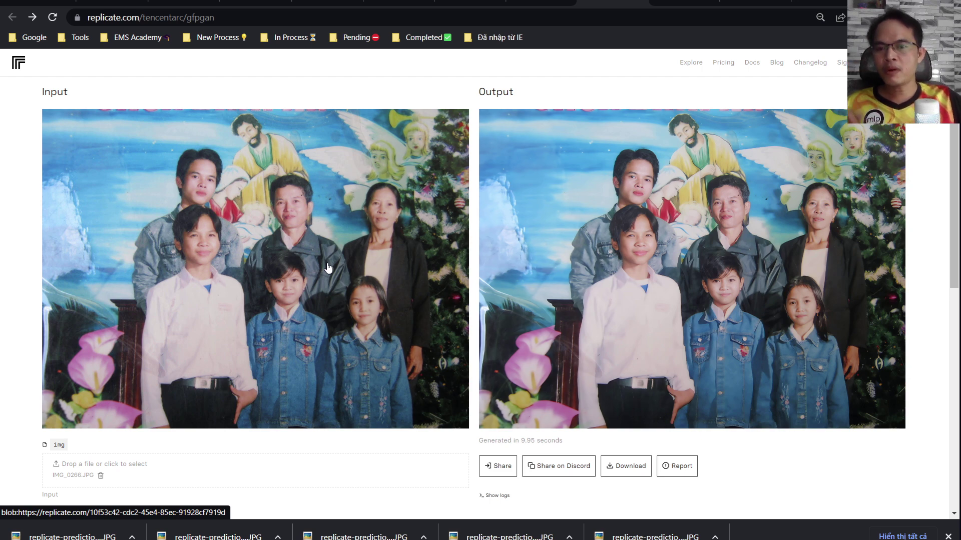
scroll(274, 338, "down", 3)
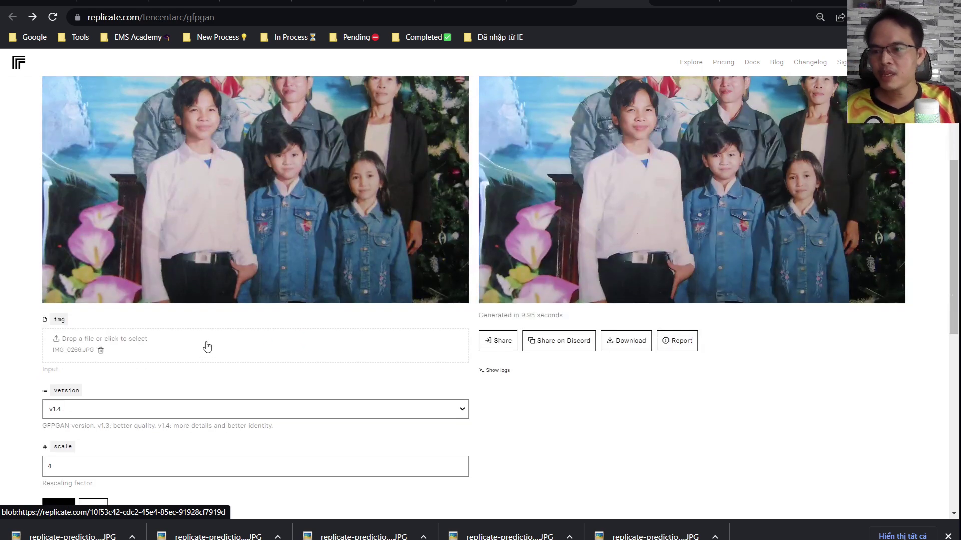
scroll(168, 340, "up", 2)
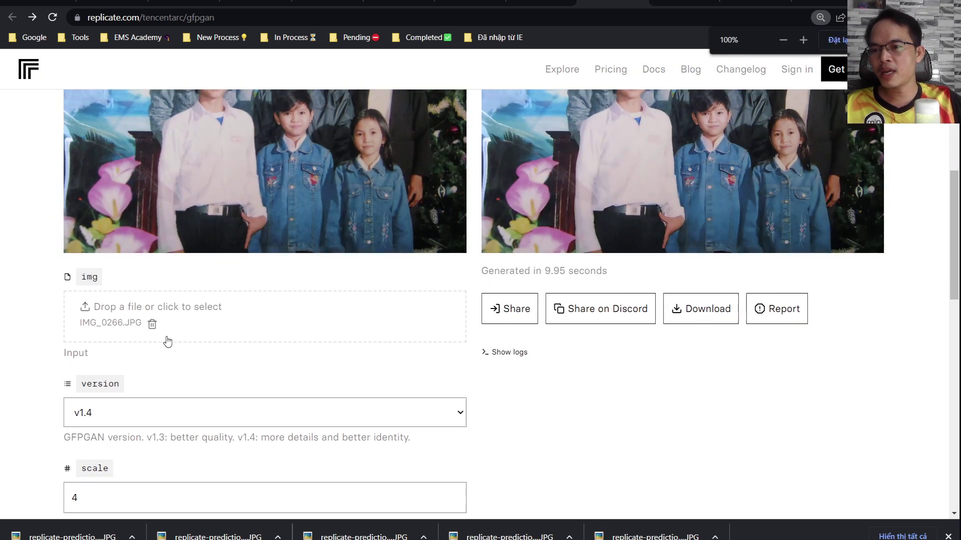
scroll(168, 340, "up", 2)
left_click(167, 334)
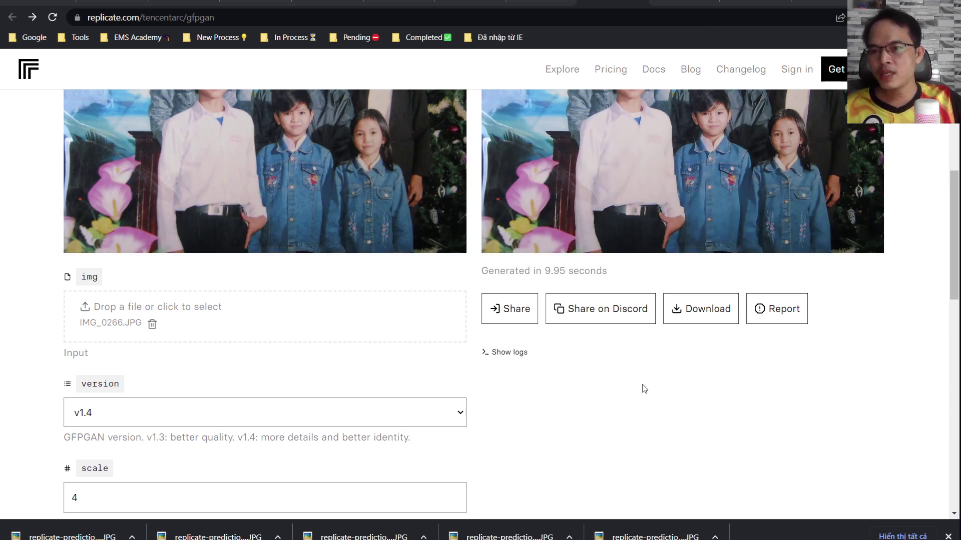
Choose IMG_0245.JPG, the outdoor group photo in Downloads, as the img input
scroll(244, 151, "down", 5)
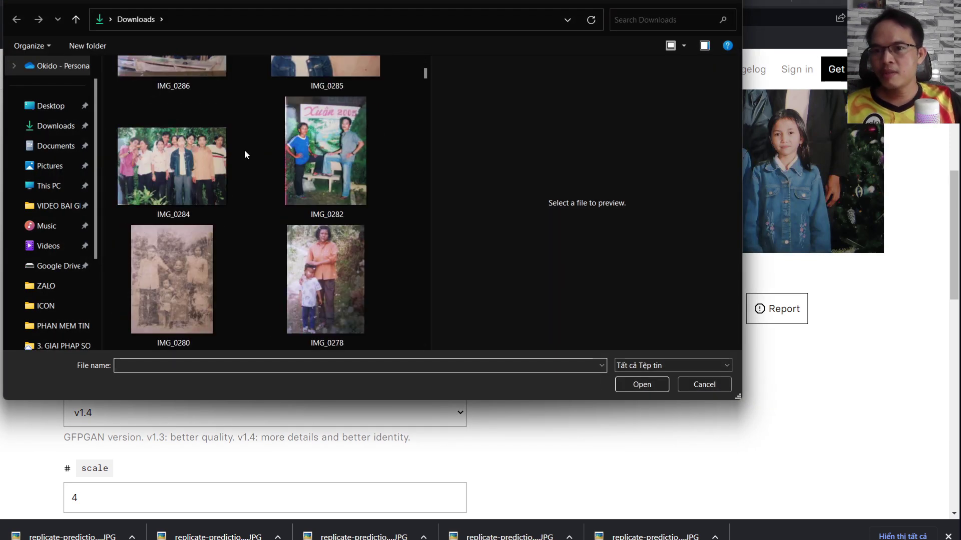
scroll(245, 154, "up", 2)
scroll(245, 154, "down", 5)
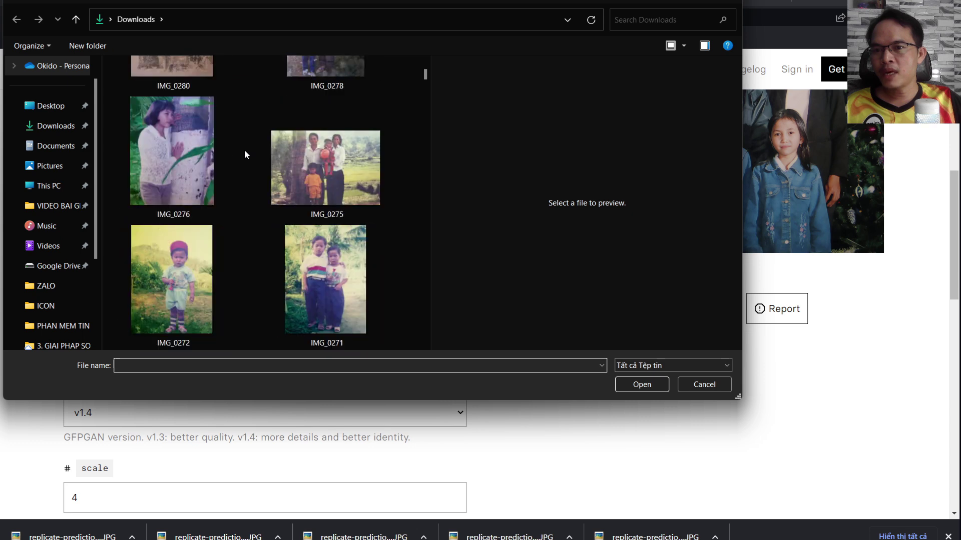
scroll(245, 154, "down", 2)
scroll(244, 149, "up", 2)
scroll(244, 150, "up", 10)
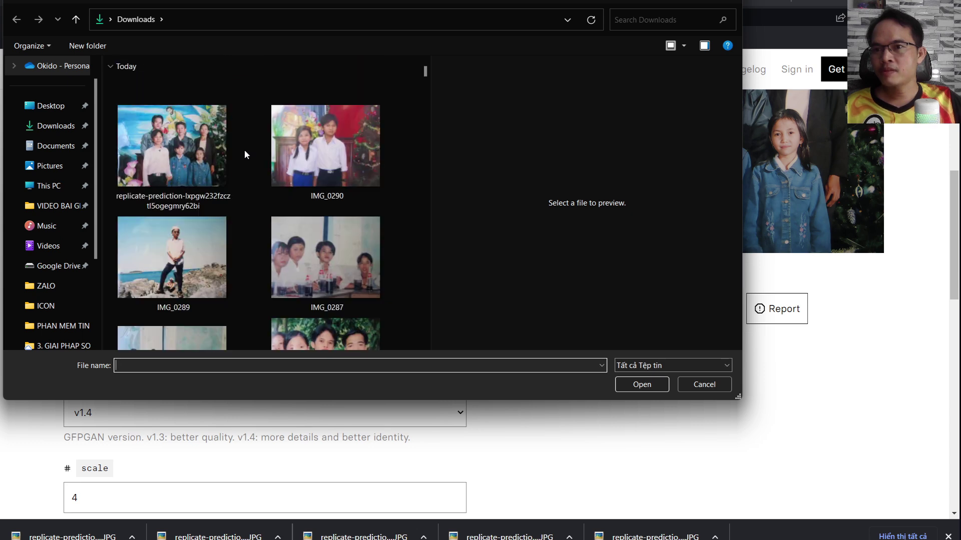
scroll(244, 149, "down", 1)
scroll(245, 154, "down", 3)
scroll(244, 154, "down", 3)
scroll(245, 155, "down", 2)
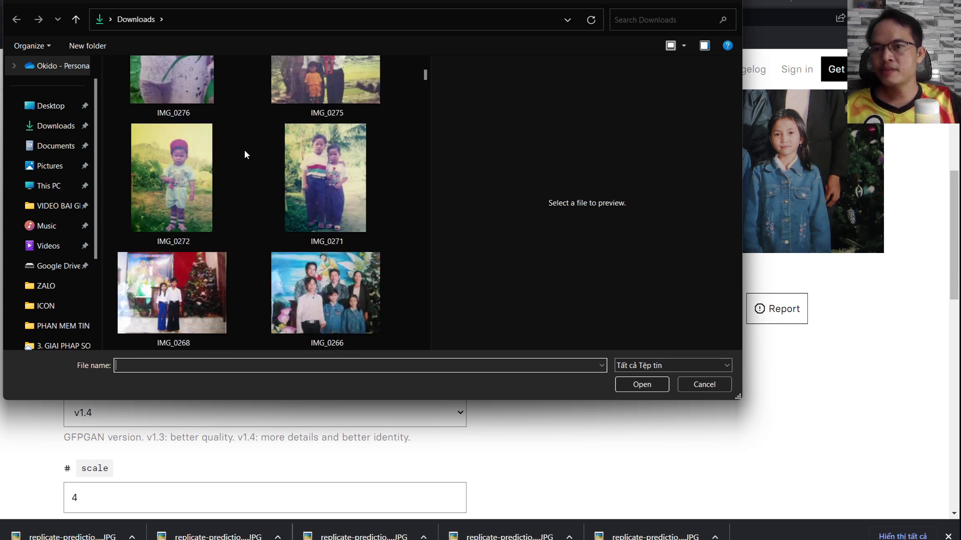
scroll(244, 154, "down", 2)
scroll(245, 150, "down", 2)
scroll(244, 150, "down", 2)
scroll(245, 150, "down", 2)
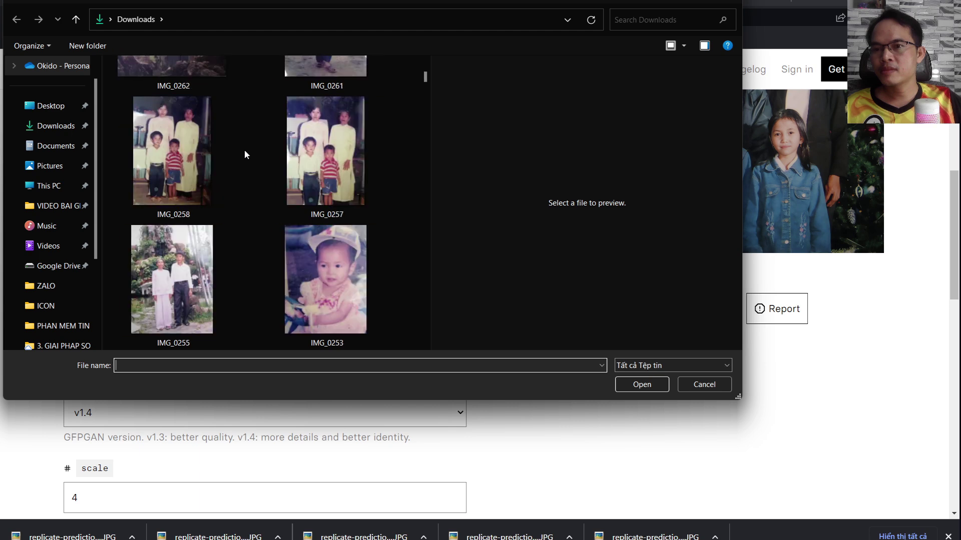
scroll(245, 154, "down", 2)
left_click(319, 287)
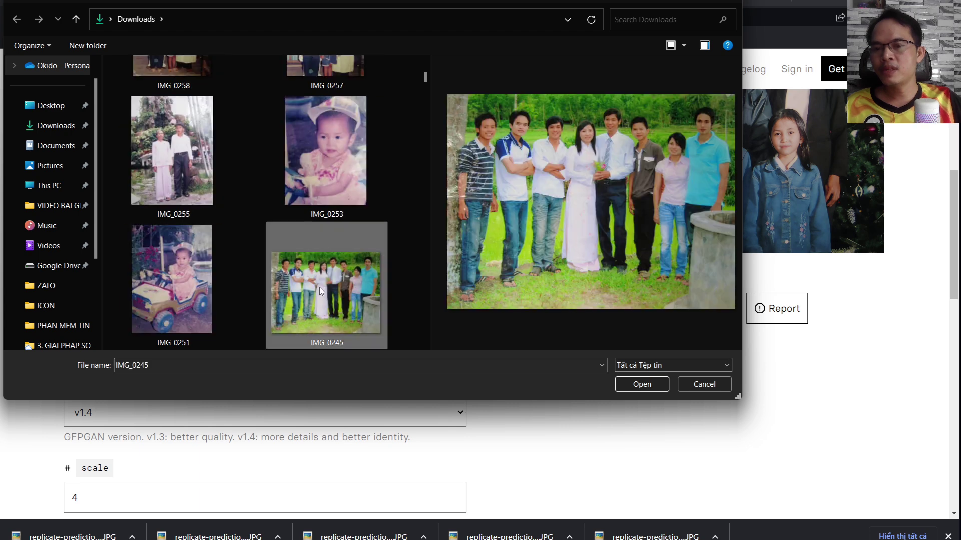
double_click(319, 287)
Submit IMG_0245 and wait for the restored group photo output (10.30 seconds)
scroll(317, 285, "up", 5)
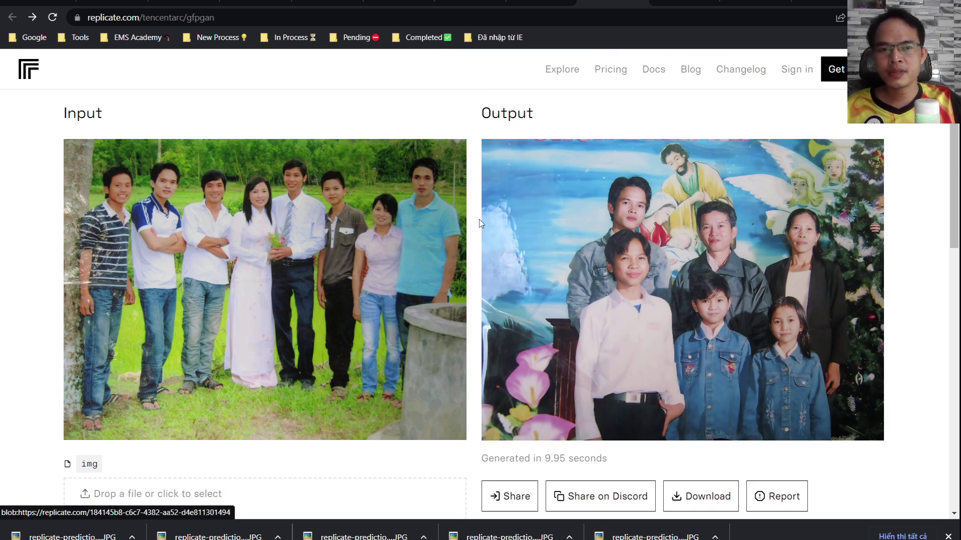
scroll(359, 184, "down", 1)
scroll(395, 268, "down", 2)
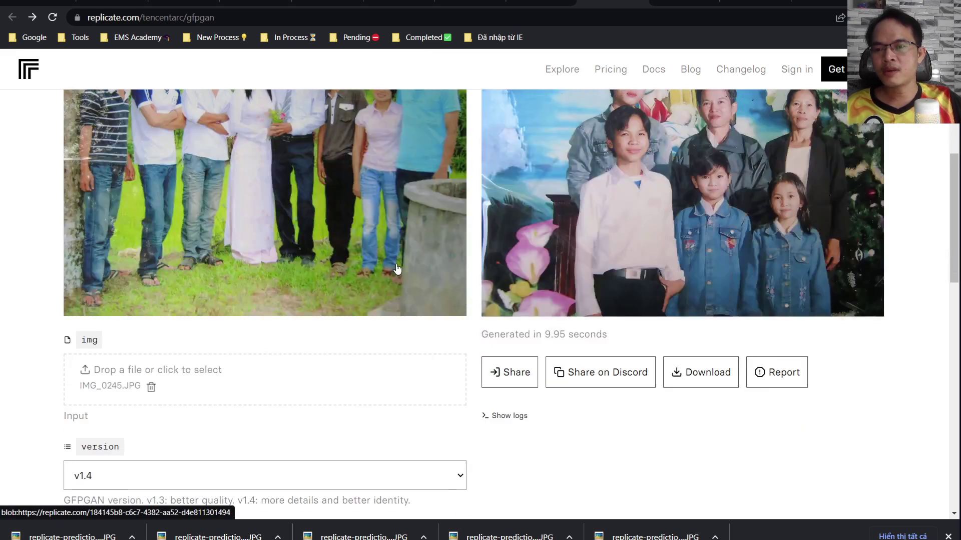
scroll(395, 267, "down", 3)
scroll(350, 295, "down", 3)
left_click(77, 382)
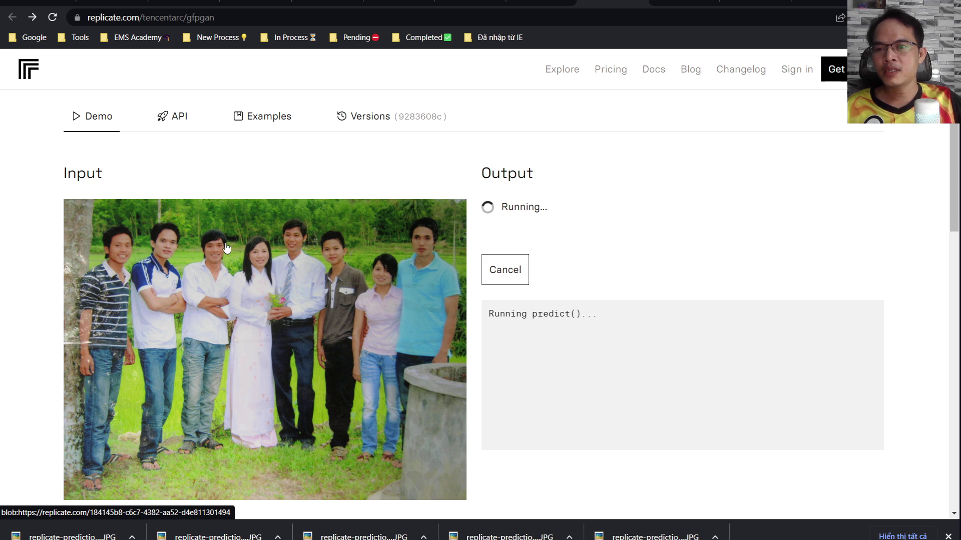
scroll(546, 243, "down", 1)
scroll(545, 243, "down", 2)
scroll(545, 243, "up", 1)
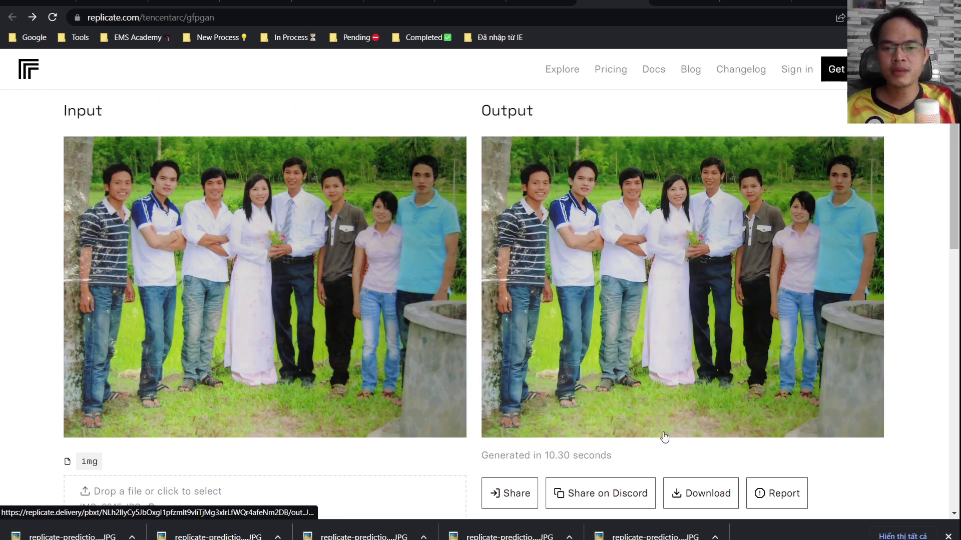
Download the restored group photo, open it in Picasa, zoom into the faces, then close it
left_click(668, 493)
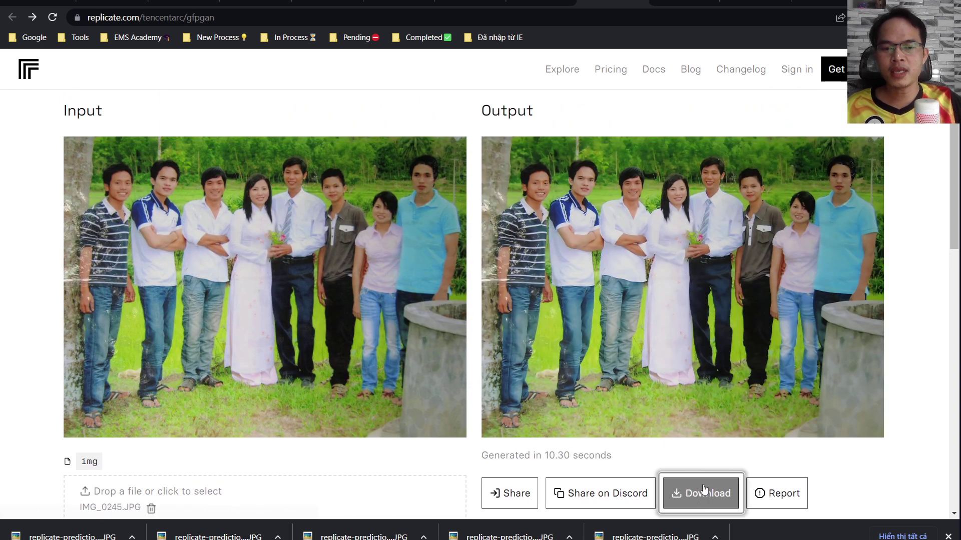
left_click(78, 520)
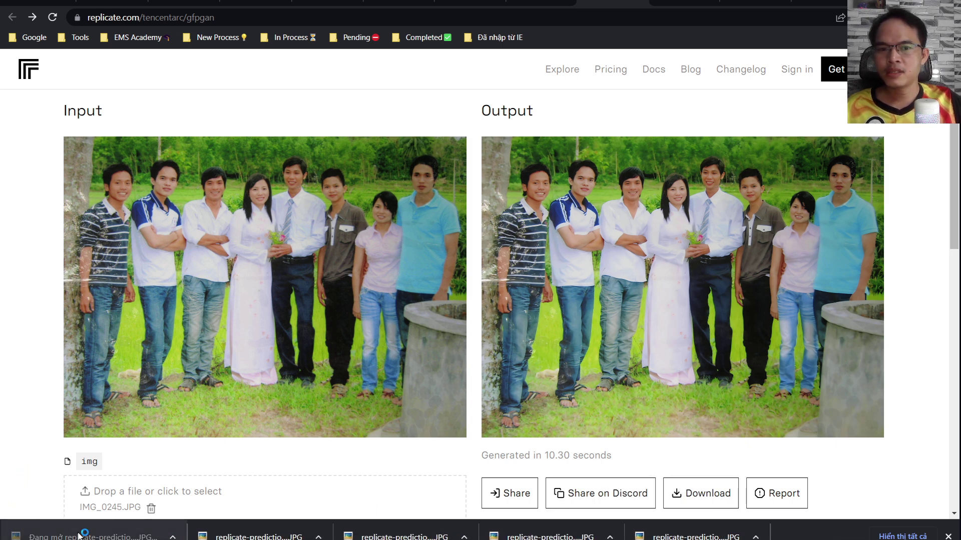
left_click(70, 536)
scroll(400, 172, "up", 2)
scroll(399, 172, "up", 2)
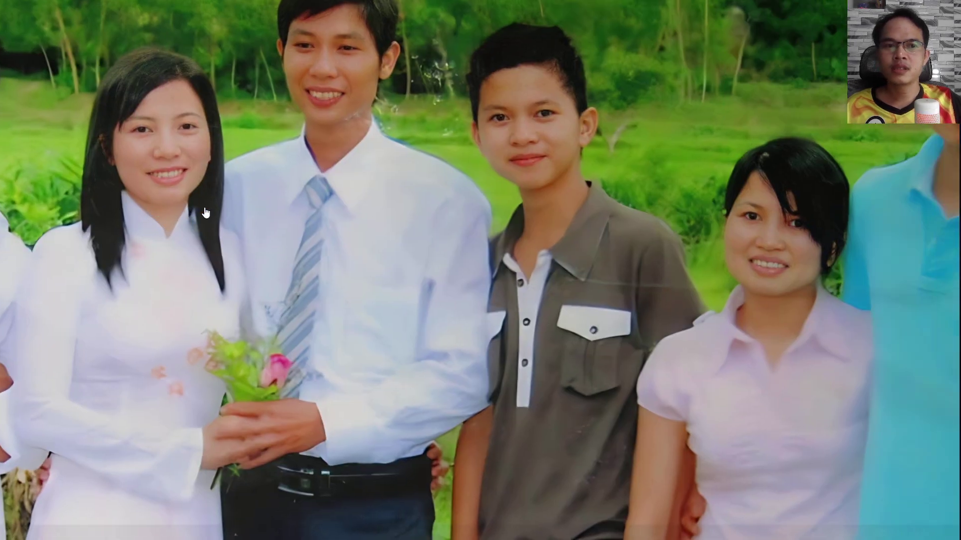
key("Escape")
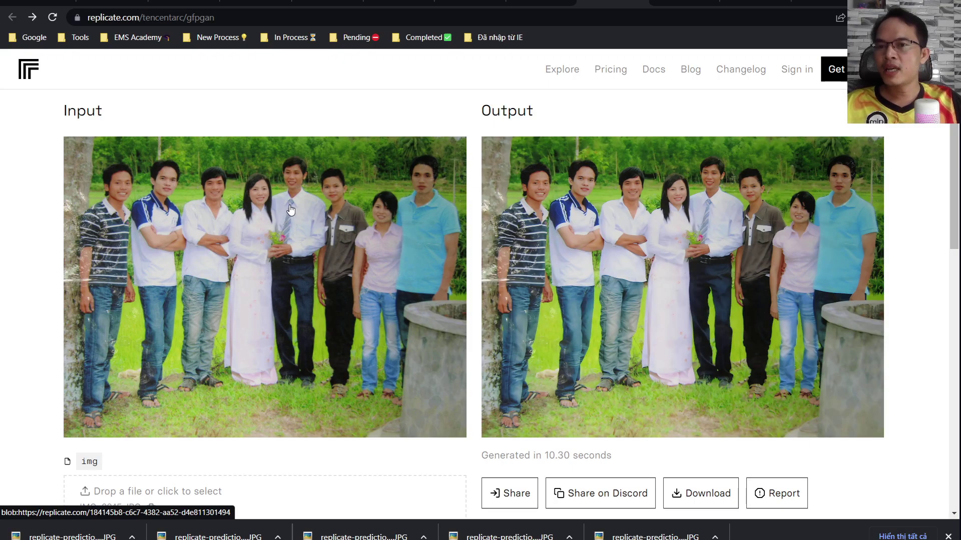
scroll(290, 209, "down", 3)
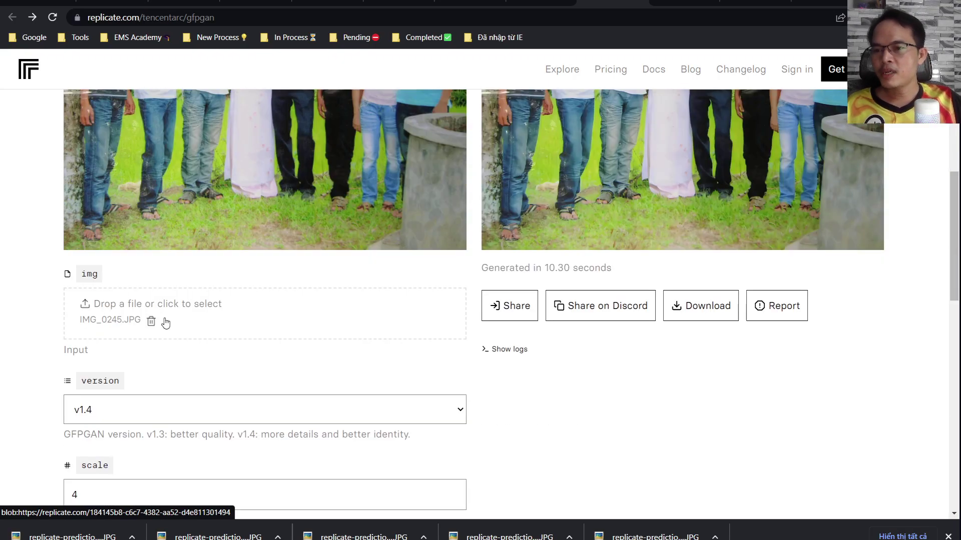
Load IMG_0278.JPG, the faded woman-and-small-boy photo from Downloads, as the input
left_click(188, 306)
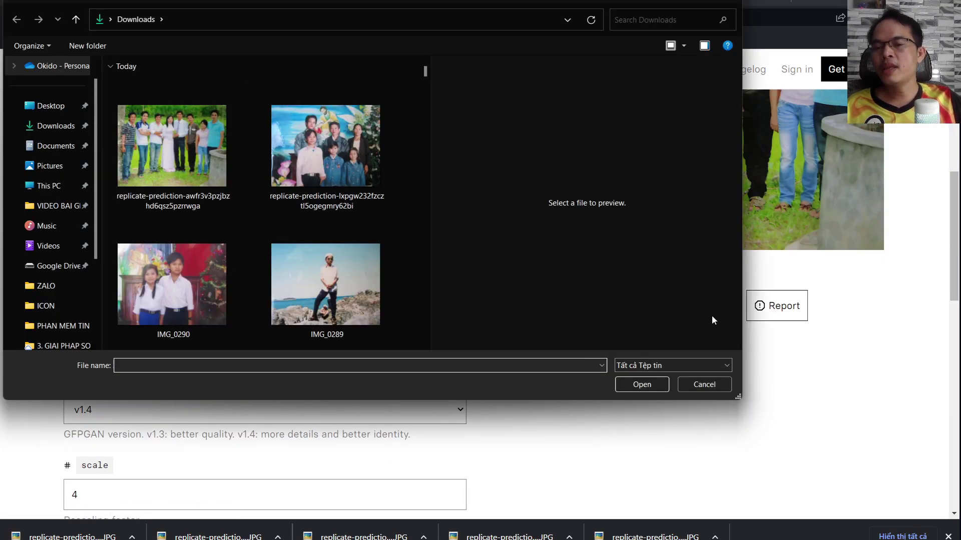
scroll(386, 188, "down", 5)
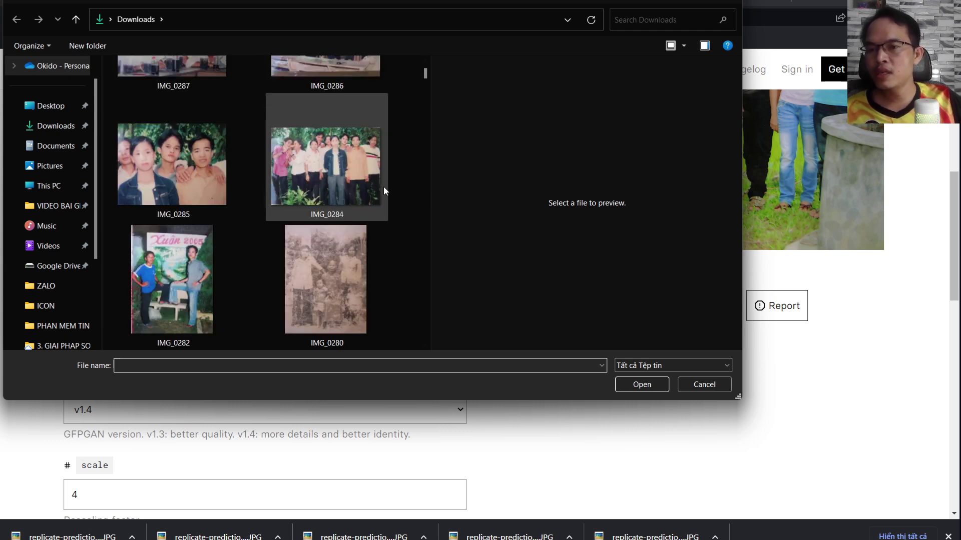
scroll(383, 188, "down", 2)
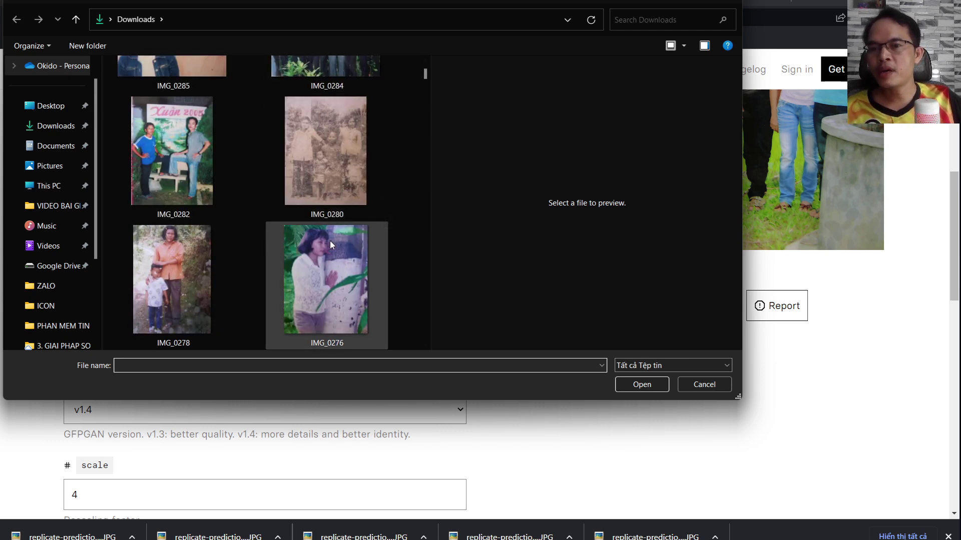
double_click(179, 274)
scroll(287, 258, "up", 3)
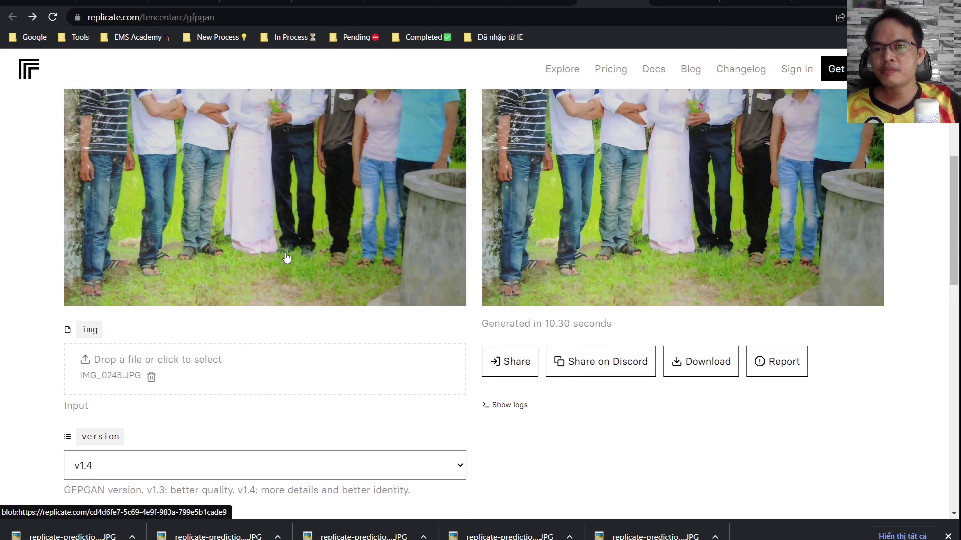
scroll(287, 258, "down", 2)
scroll(287, 259, "down", 2)
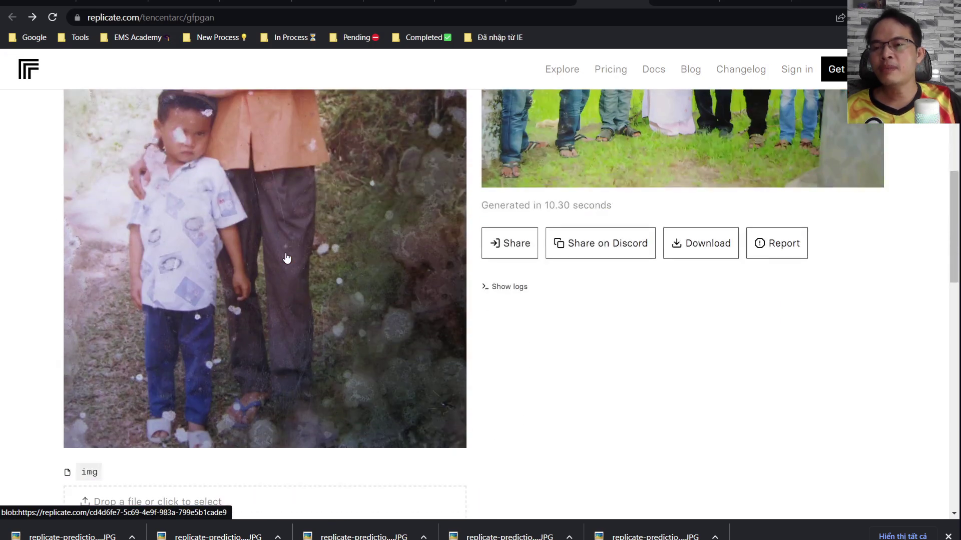
scroll(286, 258, "down", 1)
scroll(286, 258, "down", 1)
scroll(270, 261, "up", 5)
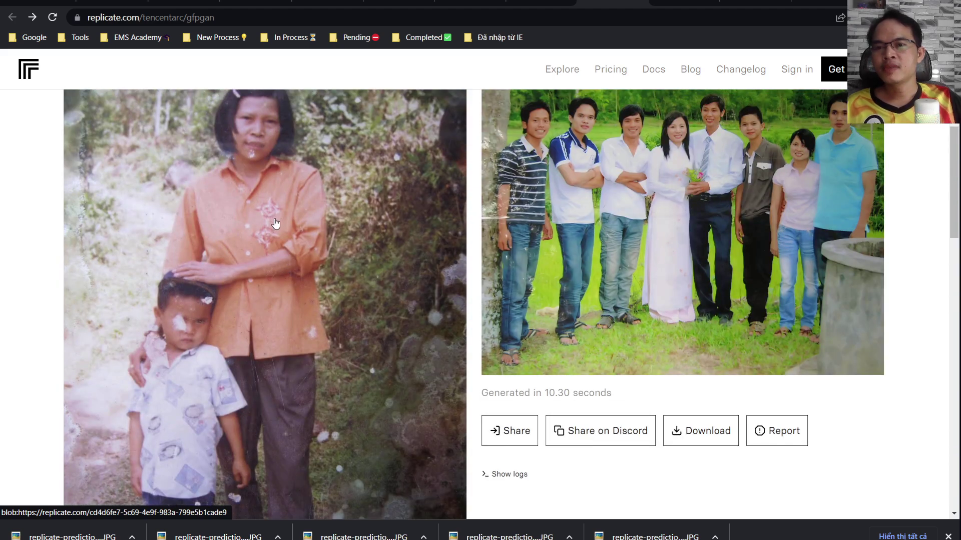
scroll(274, 223, "down", 2)
scroll(275, 223, "down", 3)
scroll(276, 225, "up", 5)
scroll(276, 228, "down", 5)
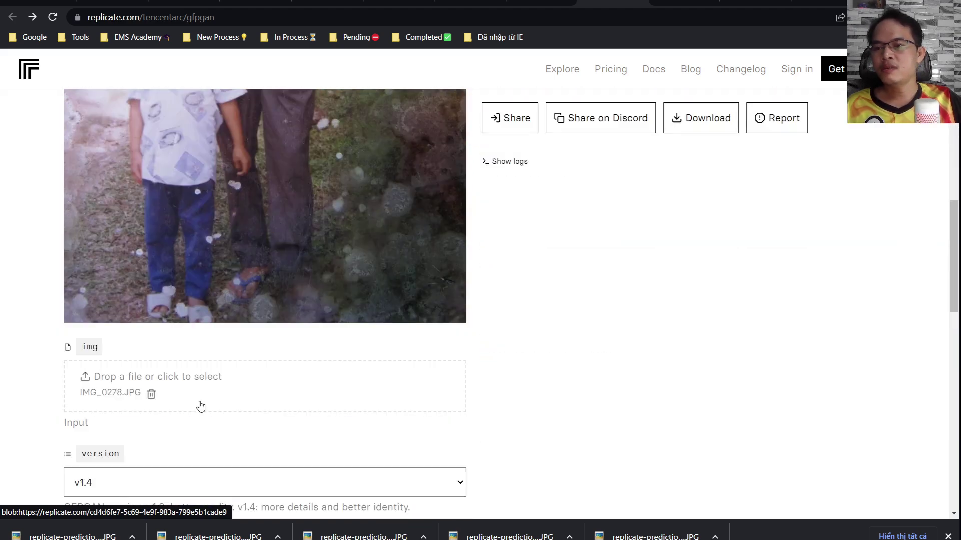
scroll(195, 396, "down", 5)
Submit IMG_0278 for restoration and wait for the output (3.51 seconds)
left_click(88, 380)
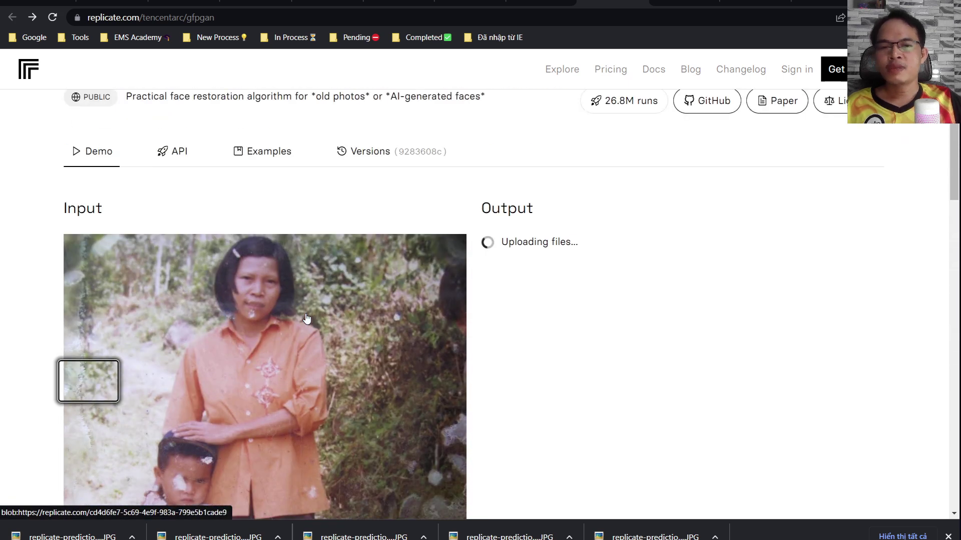
scroll(306, 319, "down", 2)
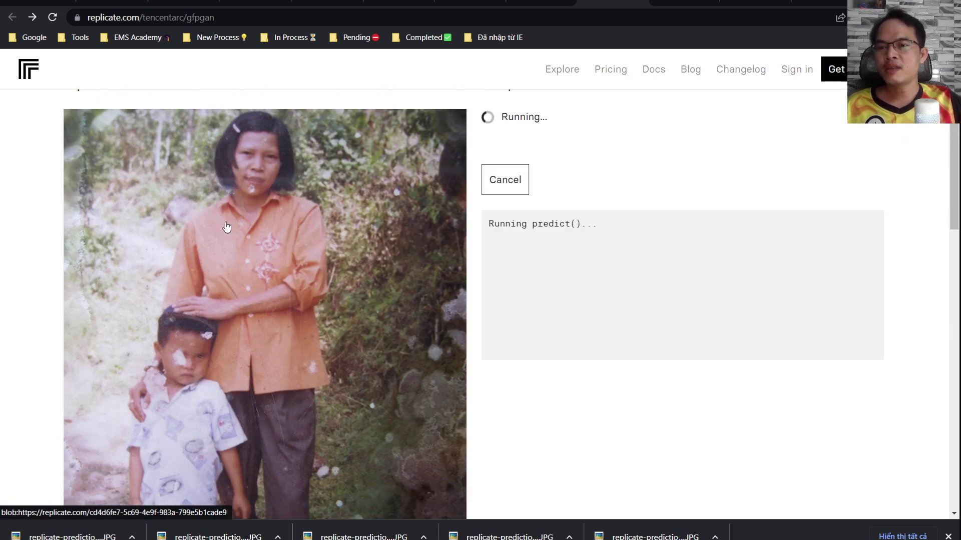
scroll(234, 282, "down", 1)
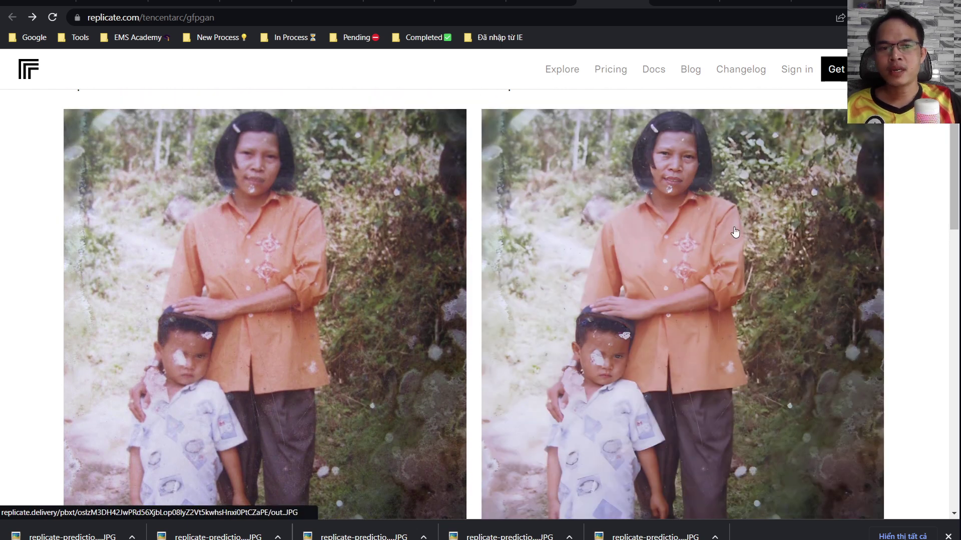
scroll(734, 232, "down", 2)
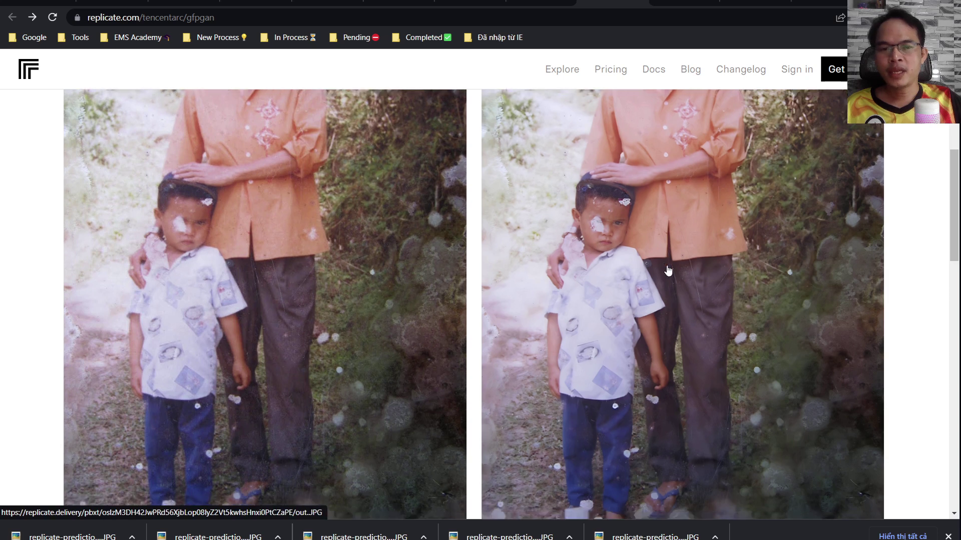
scroll(668, 271, "down", 2)
Download the restored photo of the boy and the woman in the orange shirt
left_click(671, 479)
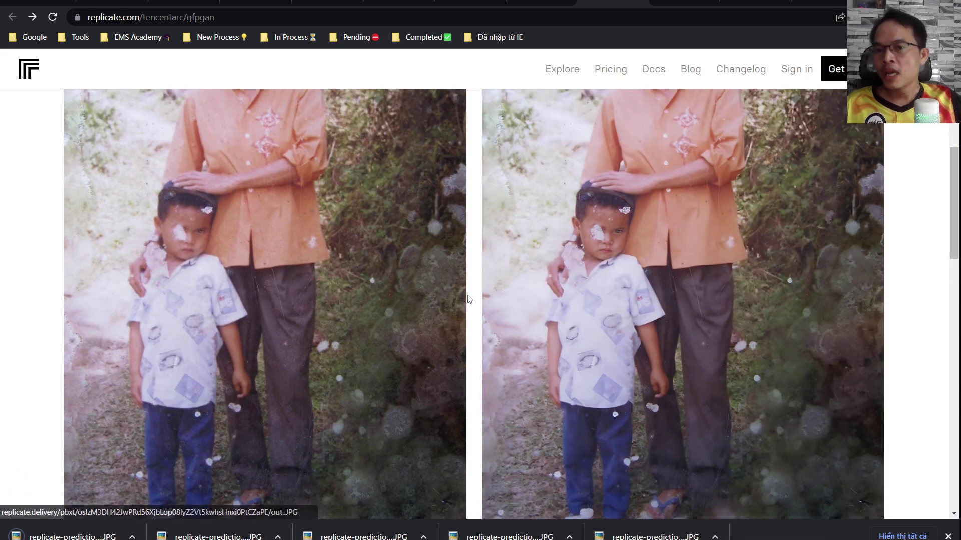
scroll(400, 301, "up", 2)
scroll(335, 285, "down", 4)
scroll(330, 284, "down", 5)
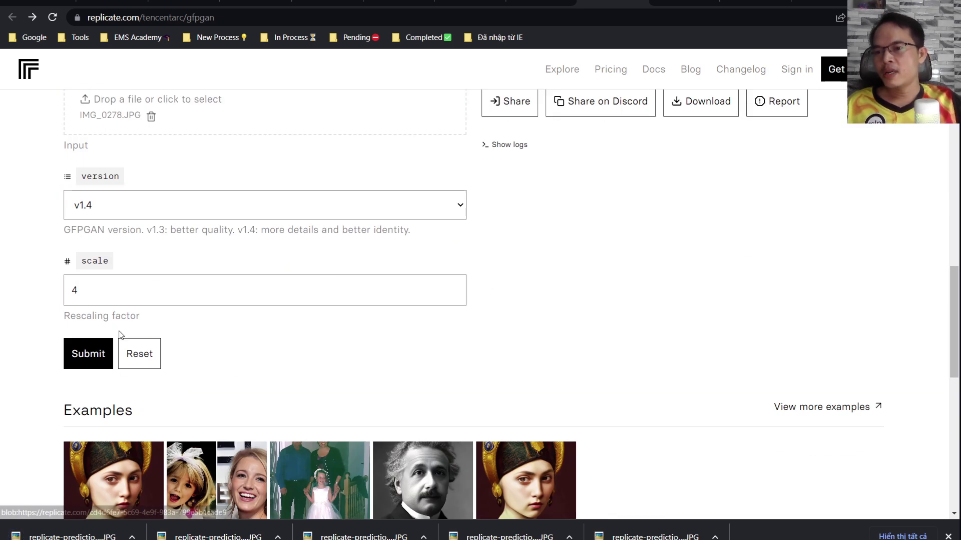
scroll(118, 337, "up", 5)
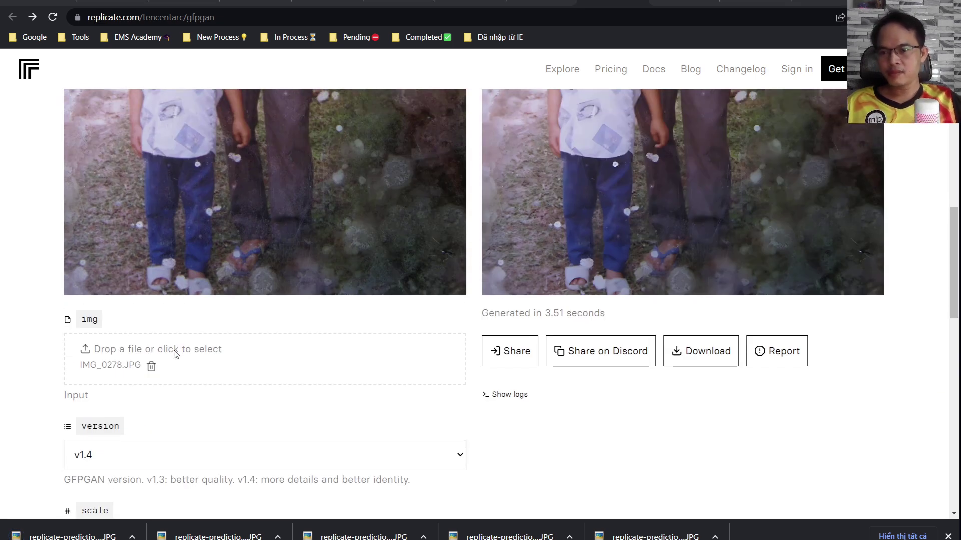
Pick IMG_0276.JPG, the woman leaning on a tree, from Downloads as the input image
left_click(176, 354)
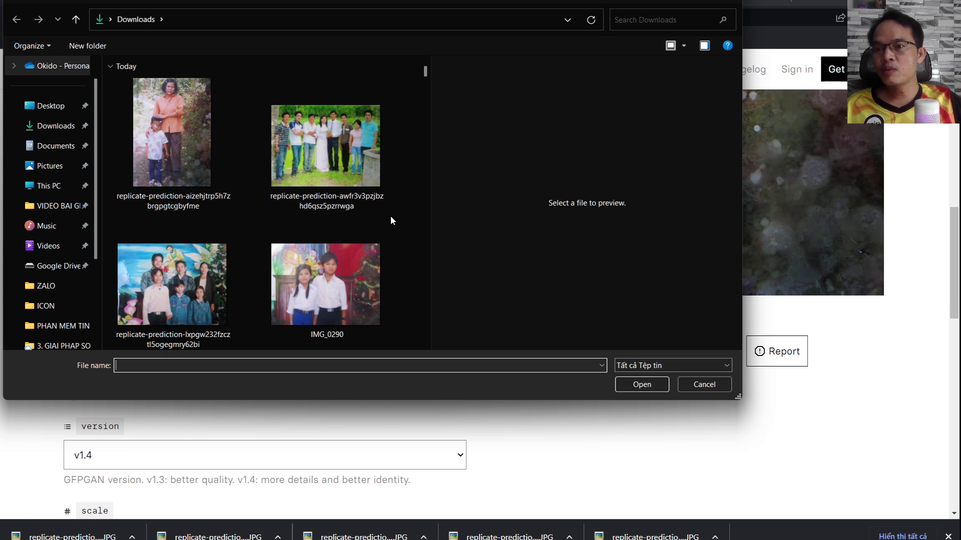
scroll(390, 215, "down", 3)
scroll(379, 217, "down", 3)
scroll(367, 219, "down", 1)
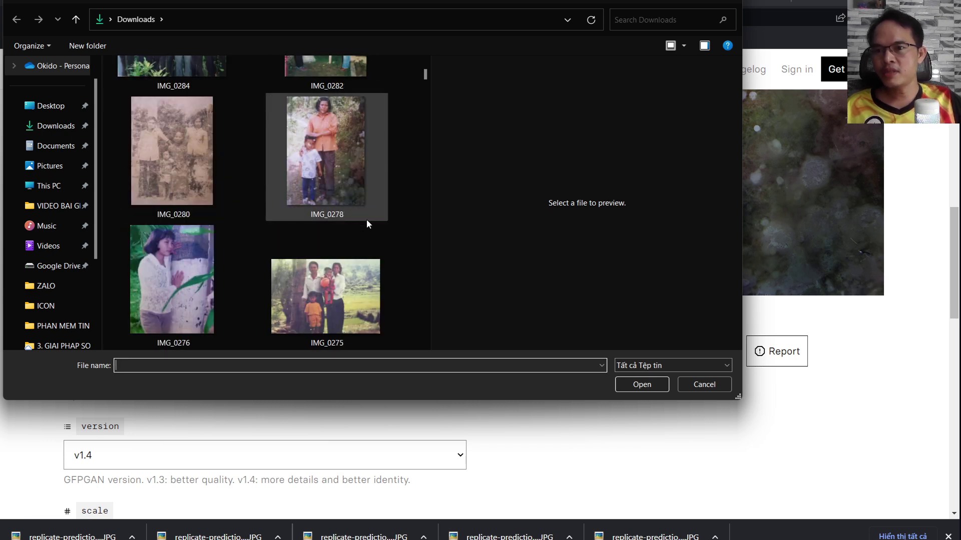
double_click(173, 254)
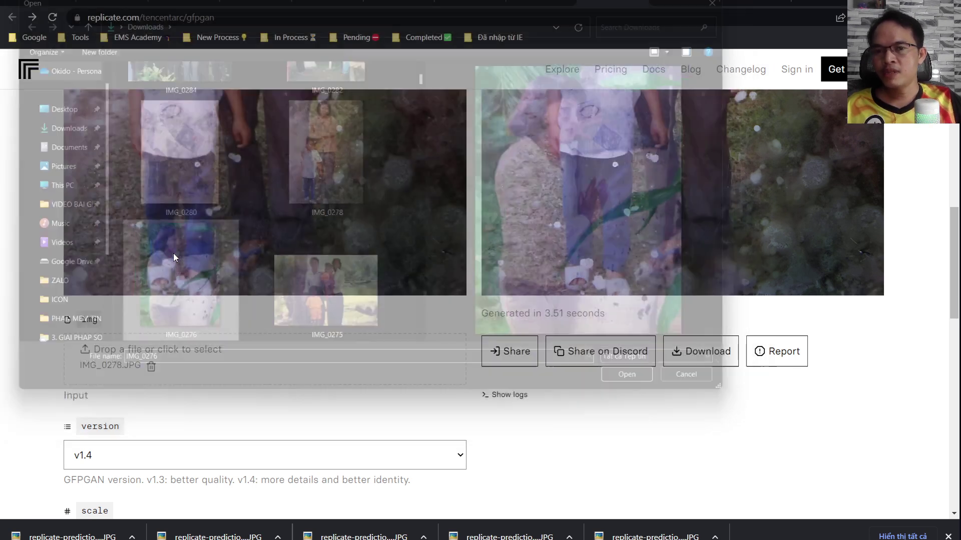
scroll(254, 233, "up", 7)
scroll(257, 232, "up", 1)
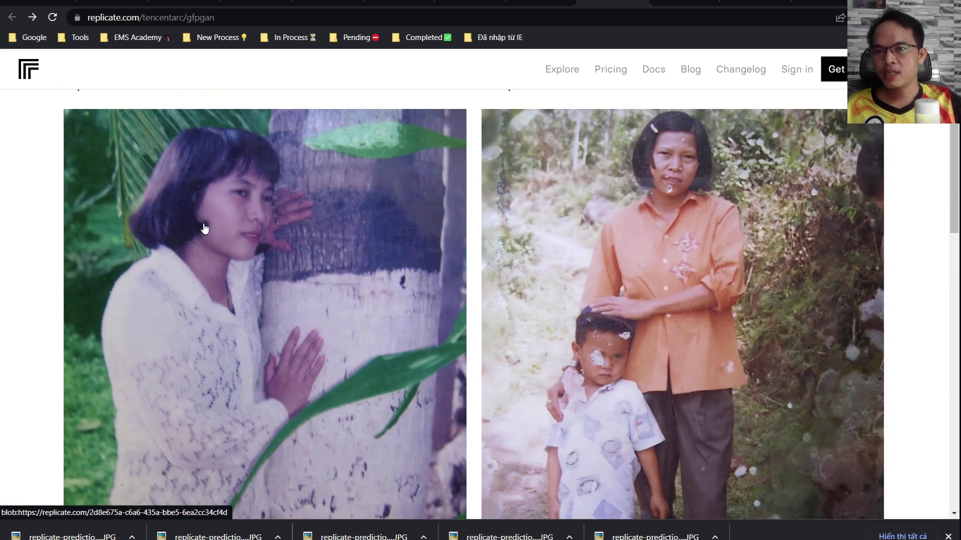
scroll(209, 299, "down", 1)
scroll(209, 300, "down", 2)
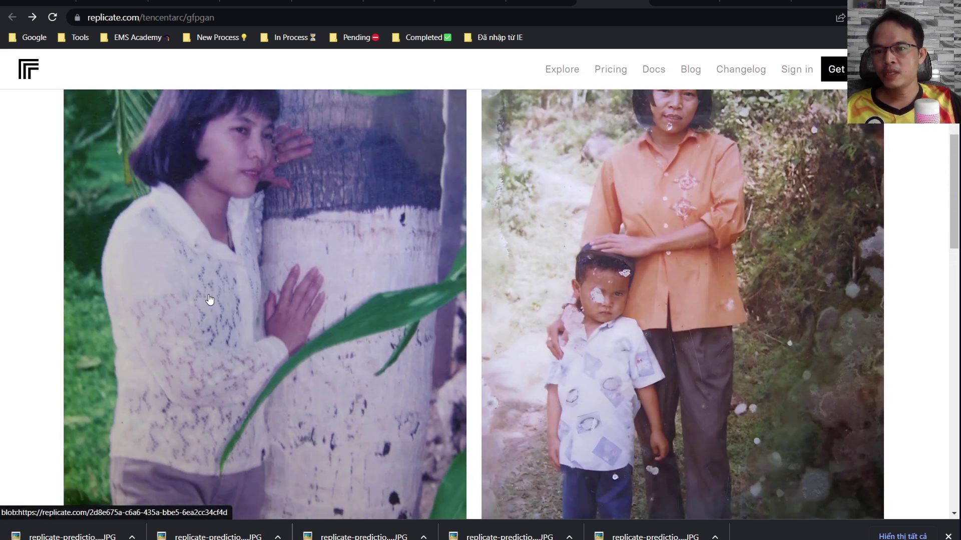
scroll(209, 299, "down", 2)
scroll(209, 299, "up", 2)
scroll(209, 299, "down", 4)
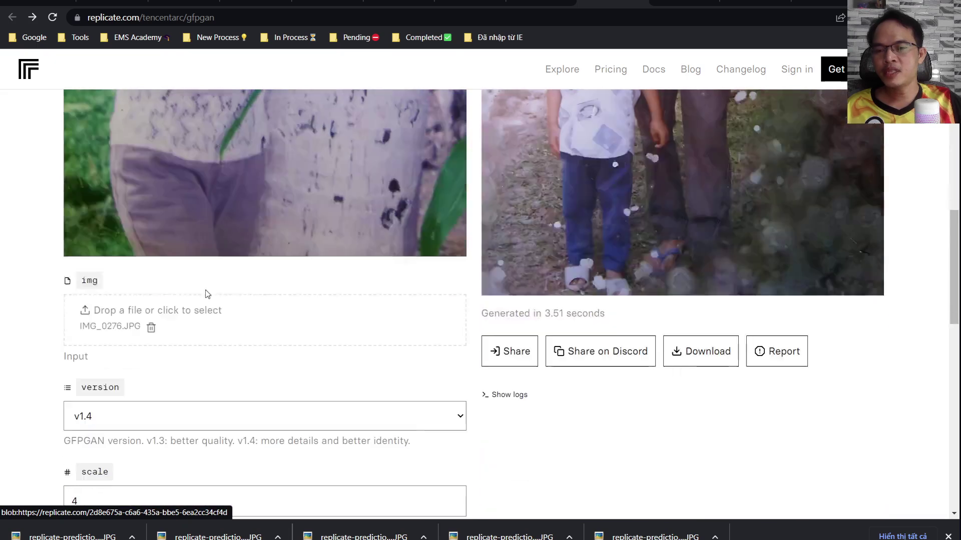
scroll(208, 295, "down", 6)
Submit the tree photo and compare the restored output with the original
left_click(103, 261)
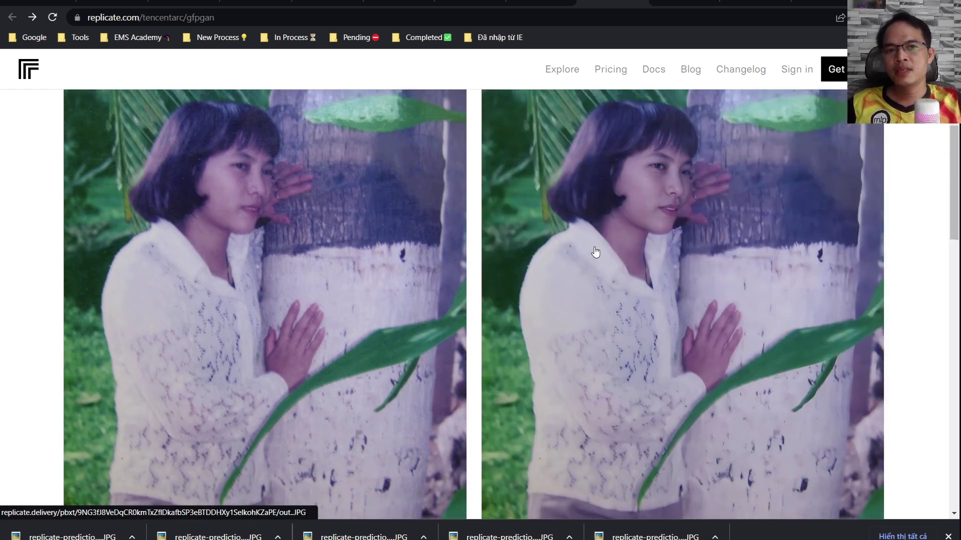
scroll(664, 206, "down", 3)
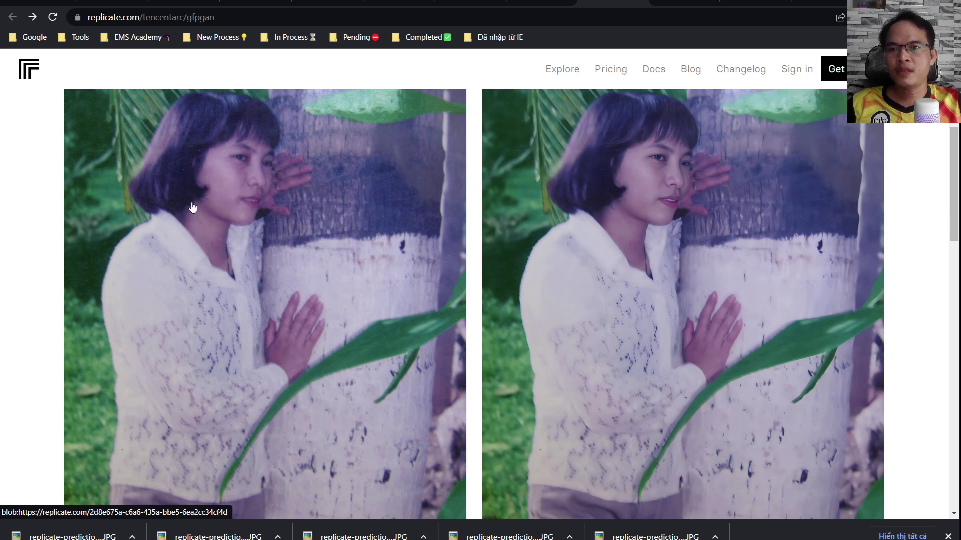
scroll(693, 210, "down", 3)
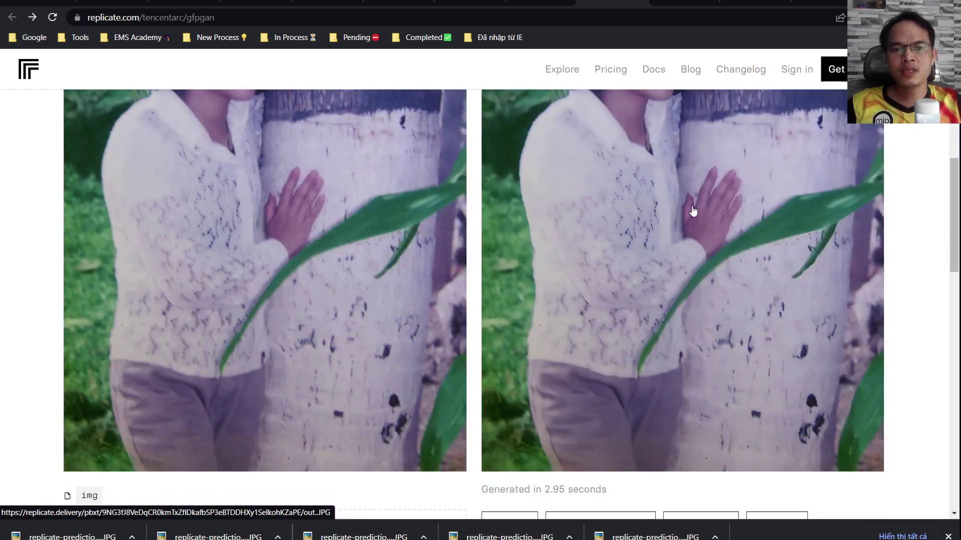
scroll(693, 210, "up", 3)
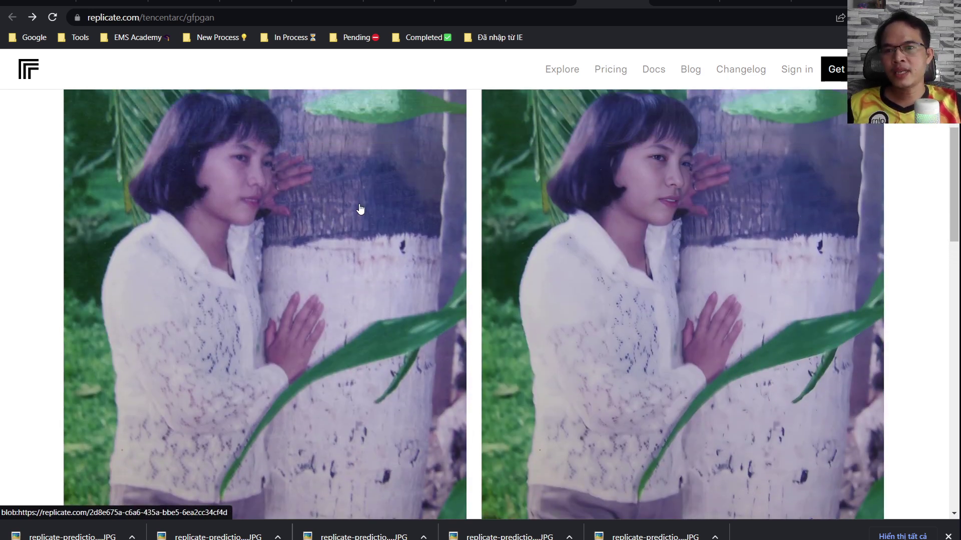
scroll(620, 214, "down", 2)
scroll(619, 214, "down", 5)
Download the restored woman-by-the-tree photo as a replicate-prediction JPG
left_click(701, 340)
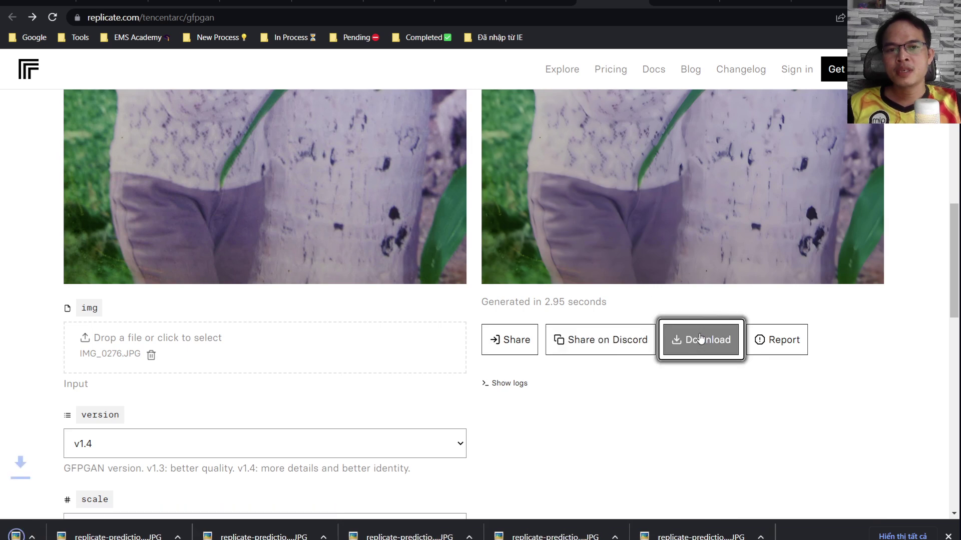
scroll(511, 339, "down", 2)
scroll(534, 326, "down", 2)
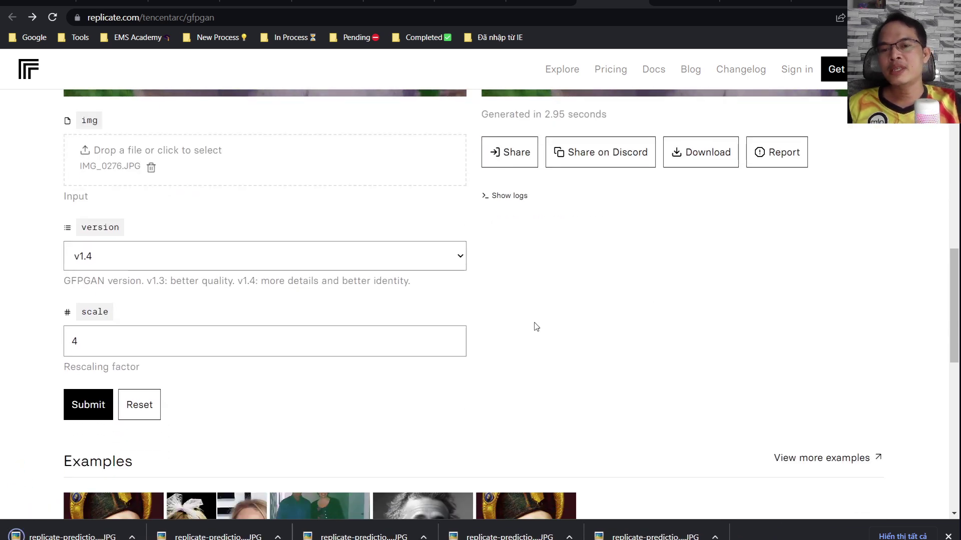
scroll(534, 326, "down", 1)
scroll(534, 326, "up", 2)
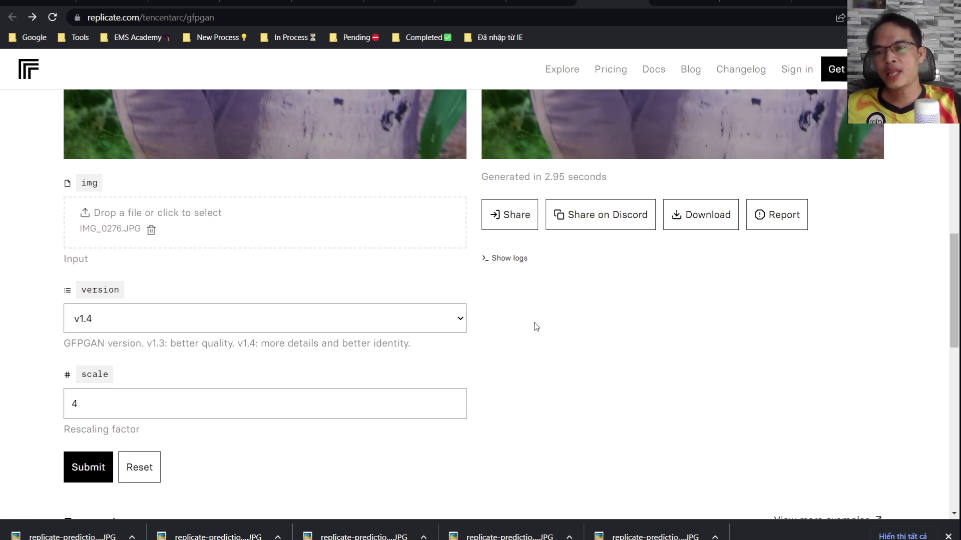
scroll(281, 359, "up", 1)
scroll(282, 358, "up", 2)
Upload IMG_0280, the faded sepia family group photo, from Downloads as the input image
left_click(231, 343)
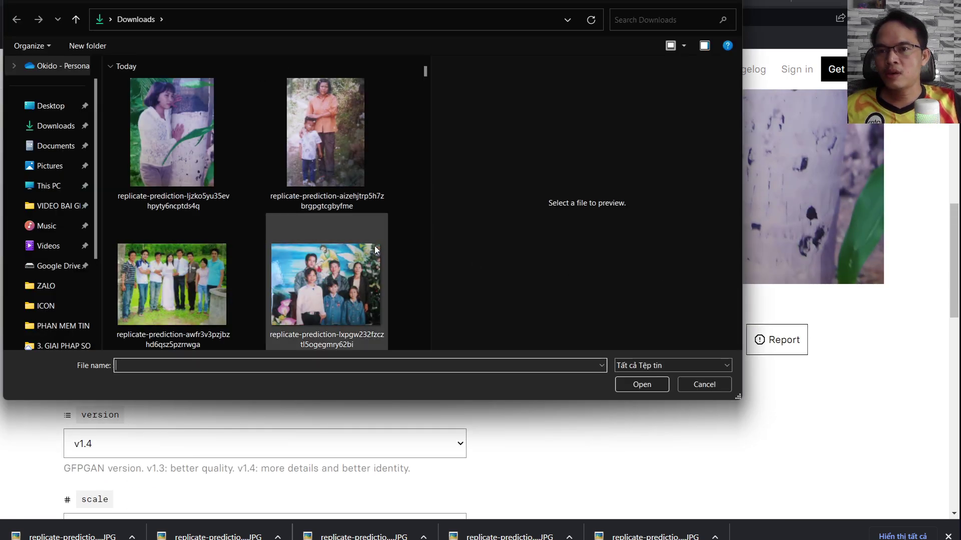
scroll(368, 249, "down", 3)
scroll(366, 245, "up", 1)
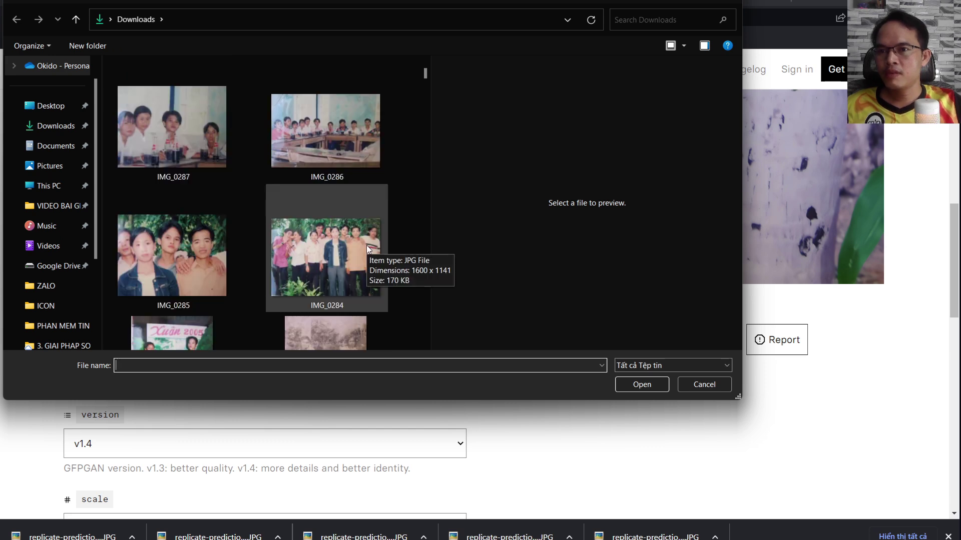
scroll(366, 245, "down", 1)
scroll(366, 245, "down", 1)
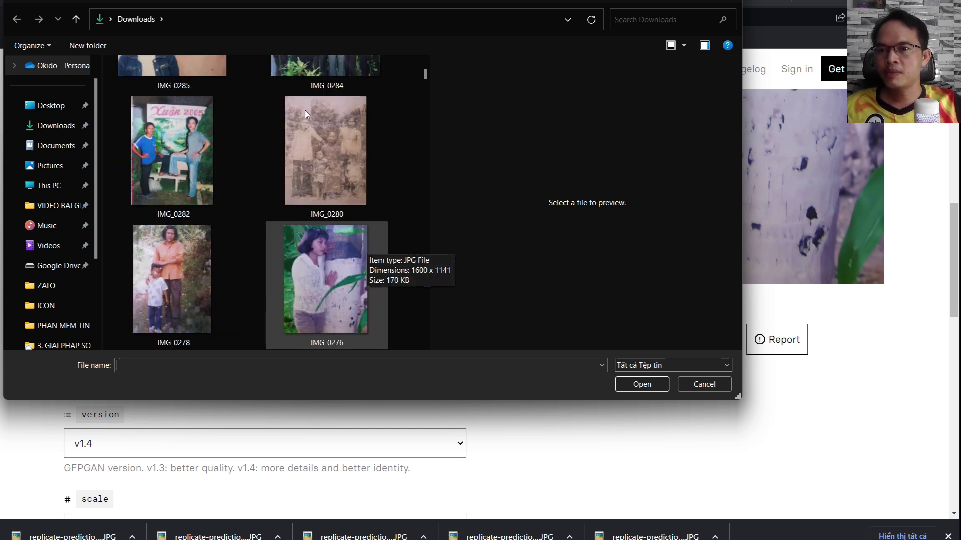
left_click(316, 145)
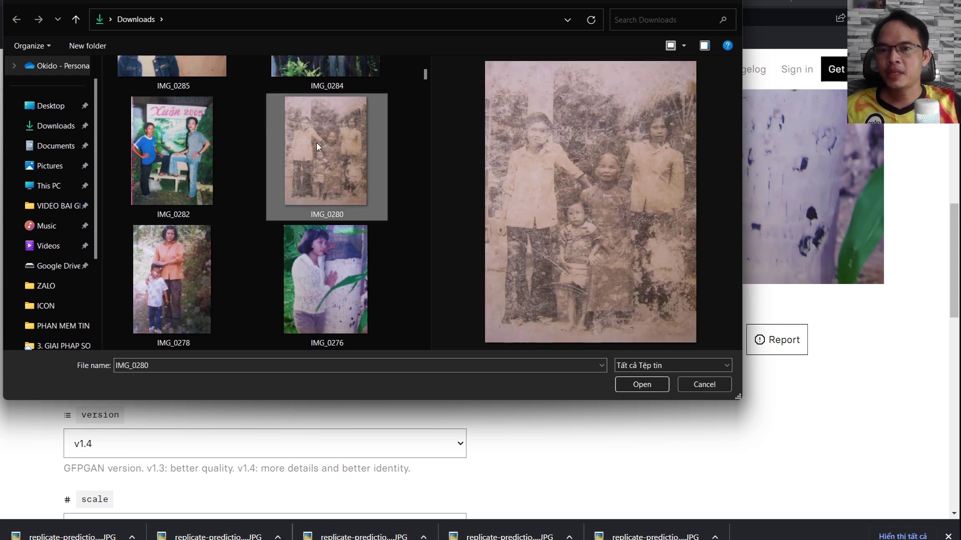
double_click(316, 143)
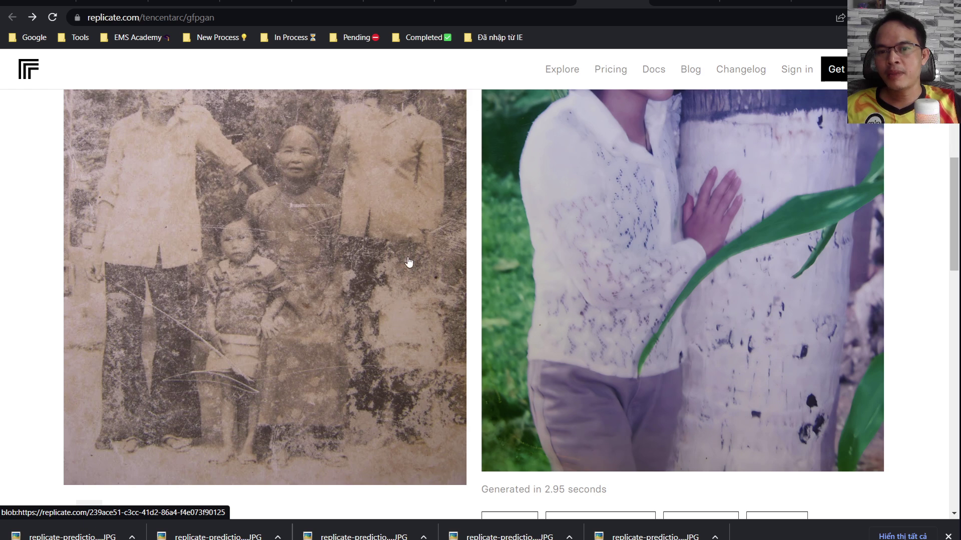
scroll(383, 268, "up", 3)
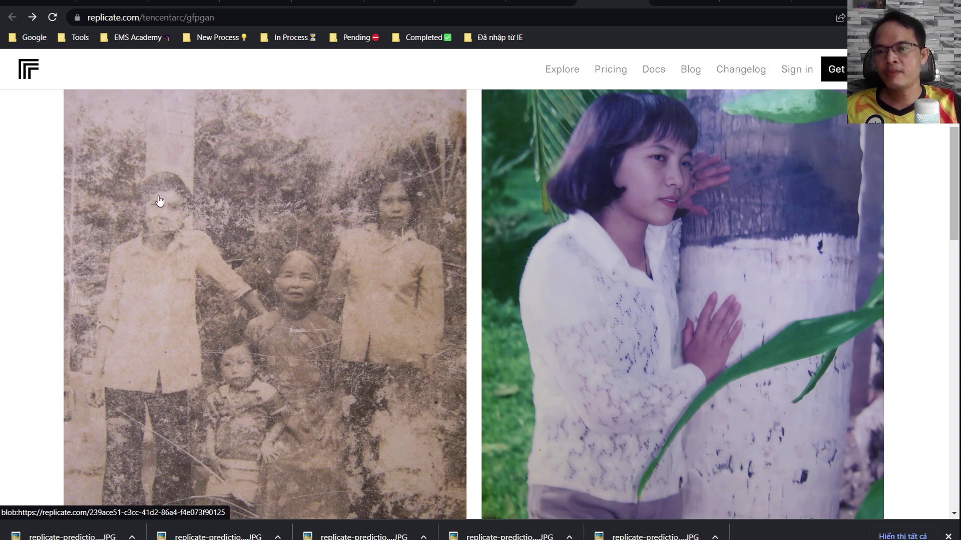
scroll(207, 250, "down", 1)
scroll(290, 250, "up", 3)
scroll(439, 257, "down", 8)
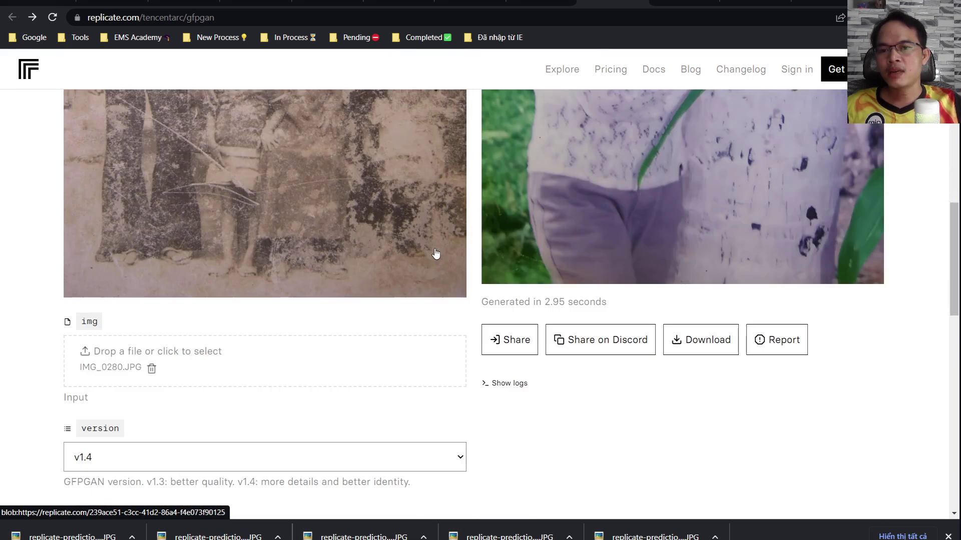
Run GFPGAN on IMG_0280 and compare the 5.68-second output with the original
scroll(225, 351, "down", 5)
left_click(85, 356)
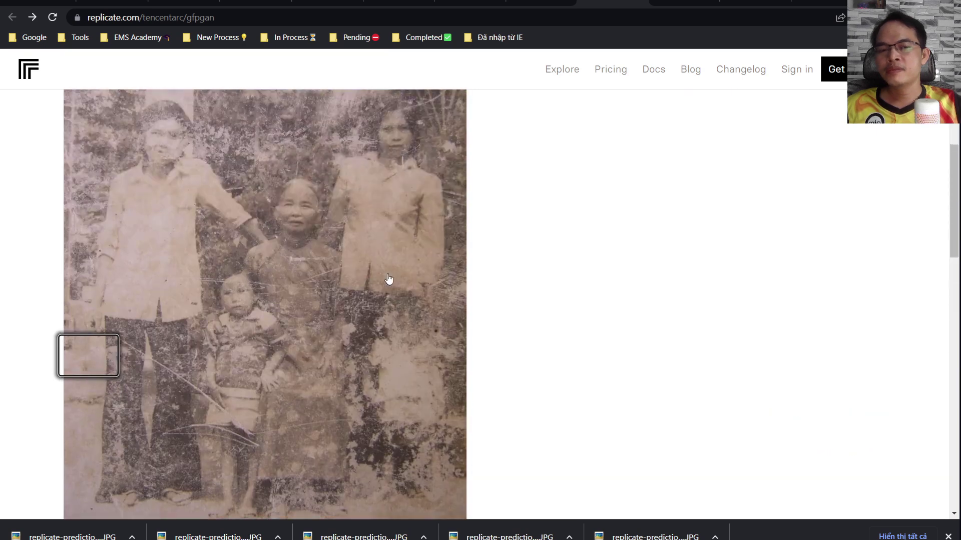
scroll(389, 279, "down", 1)
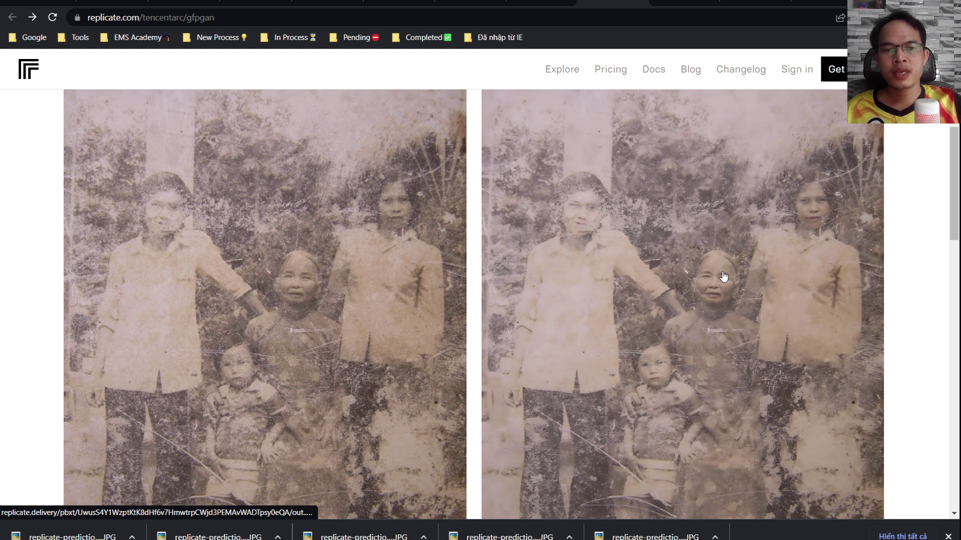
scroll(723, 276, "down", 3)
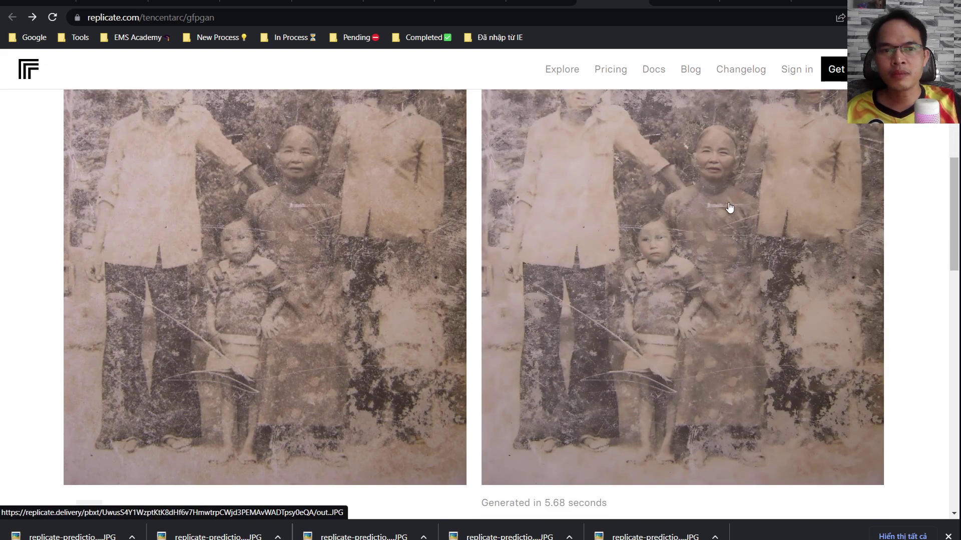
scroll(720, 196, "up", 1)
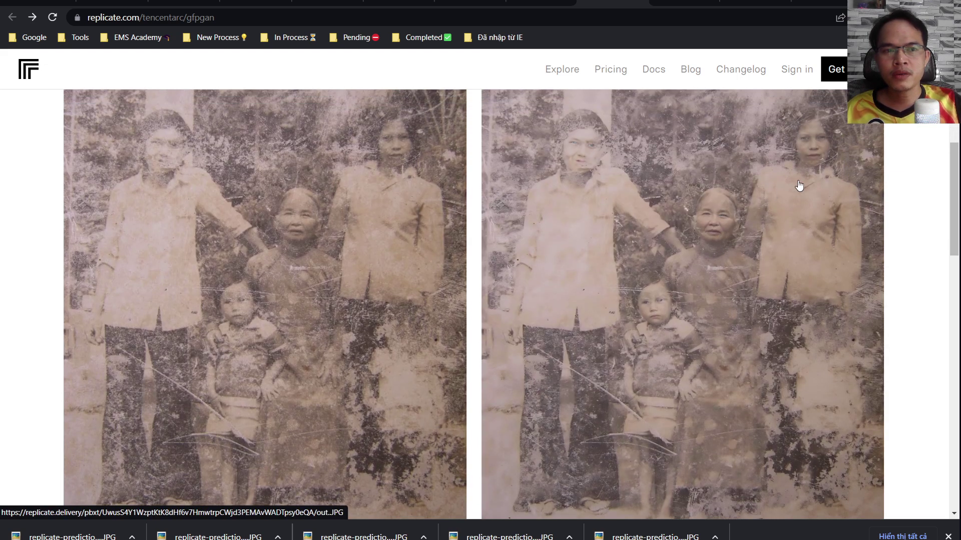
scroll(835, 215, "down", 2)
scroll(801, 251, "down", 1)
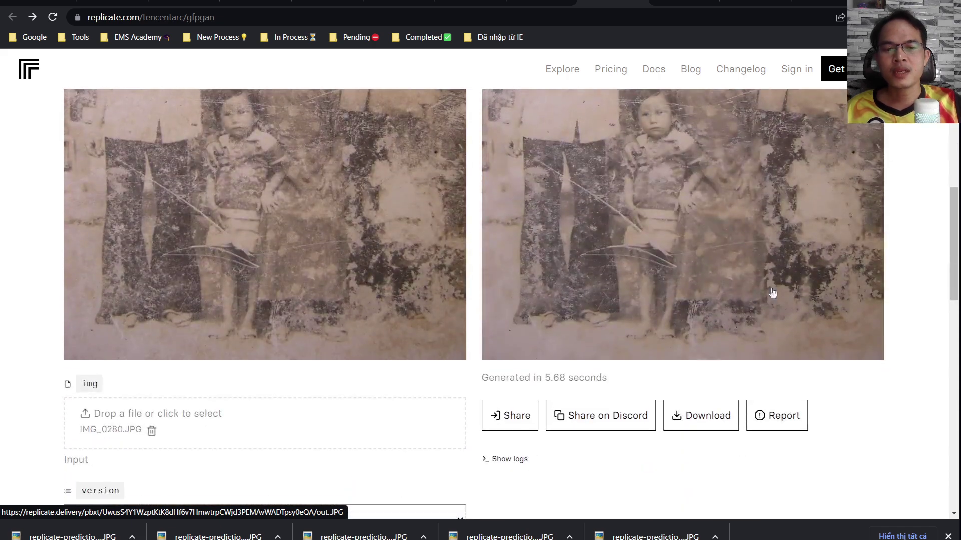
Download the restored family group photo and return to the output view
left_click(697, 407)
scroll(391, 378, "down", 3)
scroll(391, 378, "down", 4)
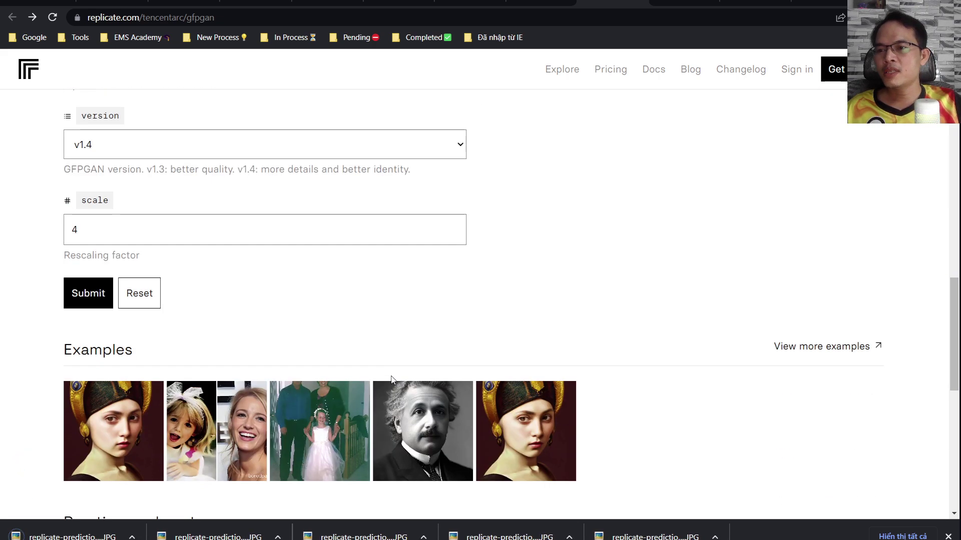
scroll(300, 350, "up", 1)
scroll(228, 317, "up", 2)
scroll(216, 271, "up", 1)
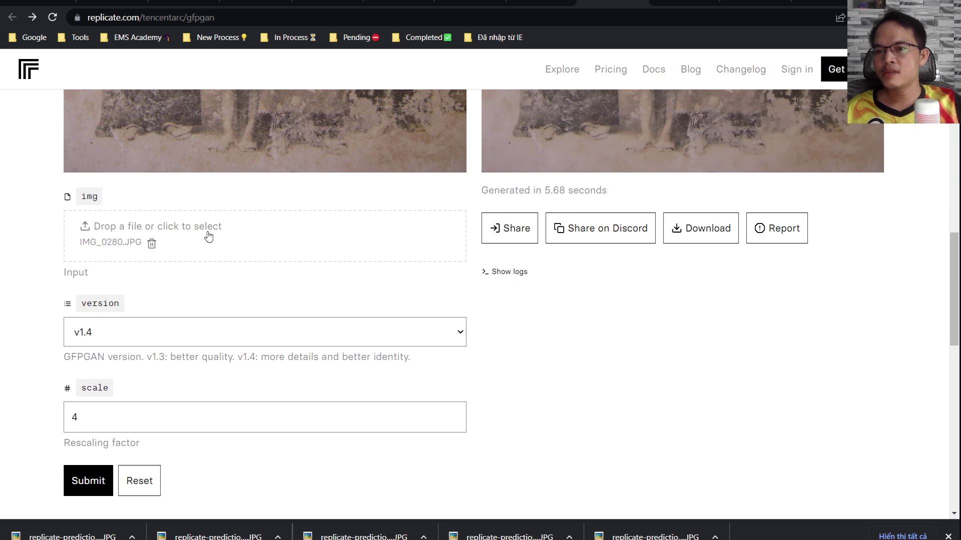
Upload IMG_0263, the scanned girl-and-boy photo, from the Downloads folder as input
left_click(208, 236)
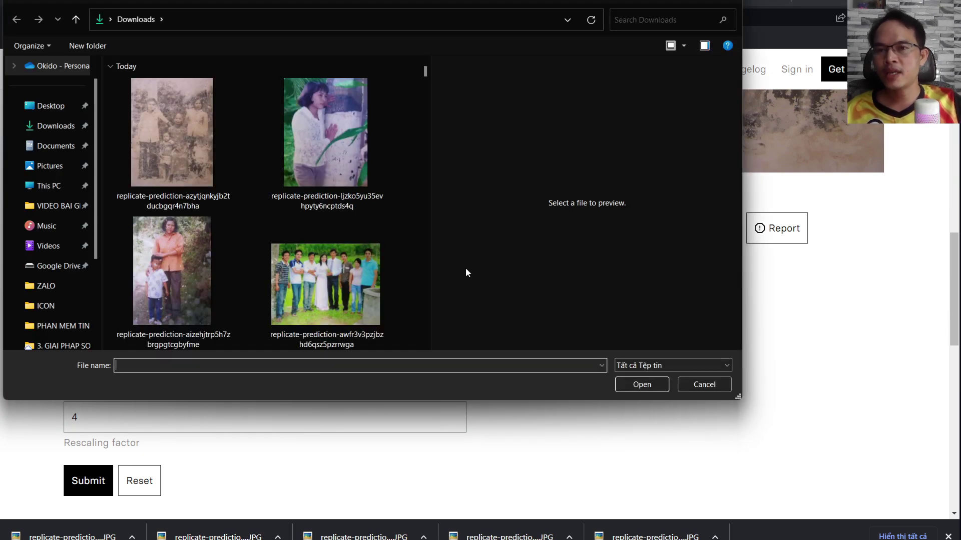
scroll(284, 188, "down", 3)
scroll(284, 188, "down", 3)
scroll(283, 190, "down", 3)
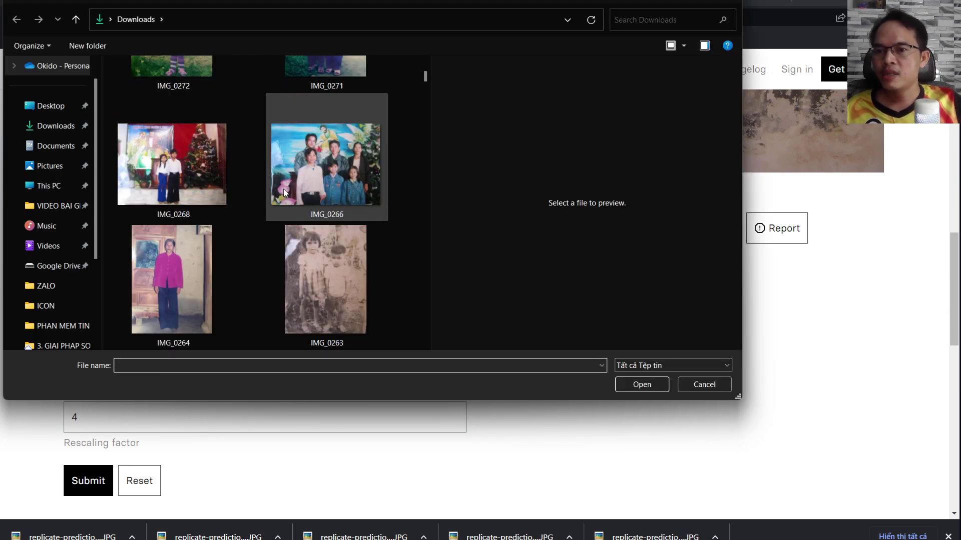
double_click(337, 279)
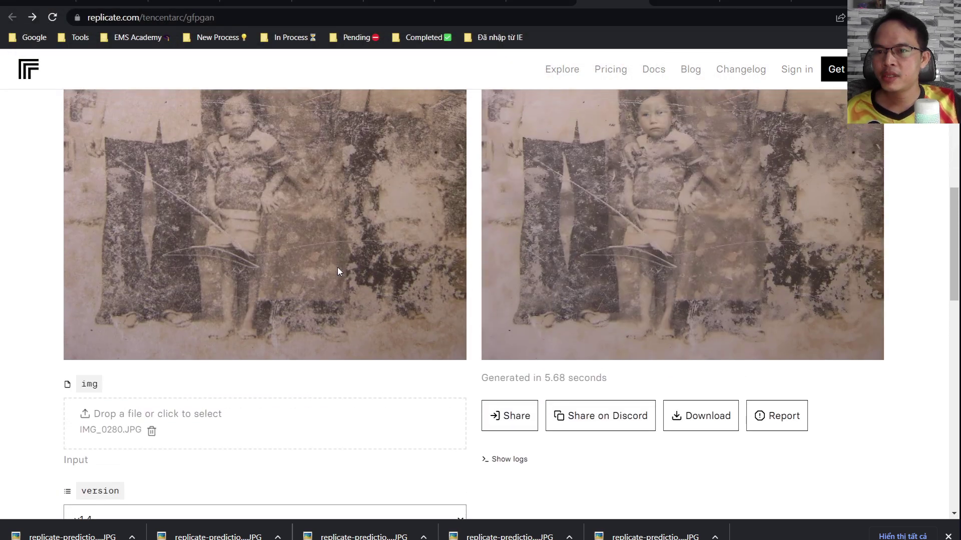
scroll(337, 270, "up", 2)
scroll(338, 270, "up", 5)
scroll(339, 271, "down", 3)
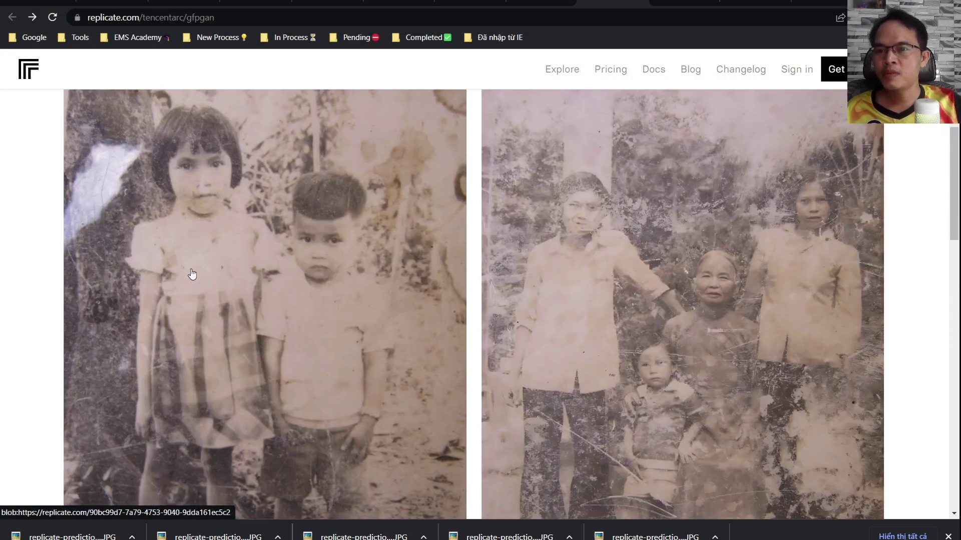
scroll(282, 259, "down", 2)
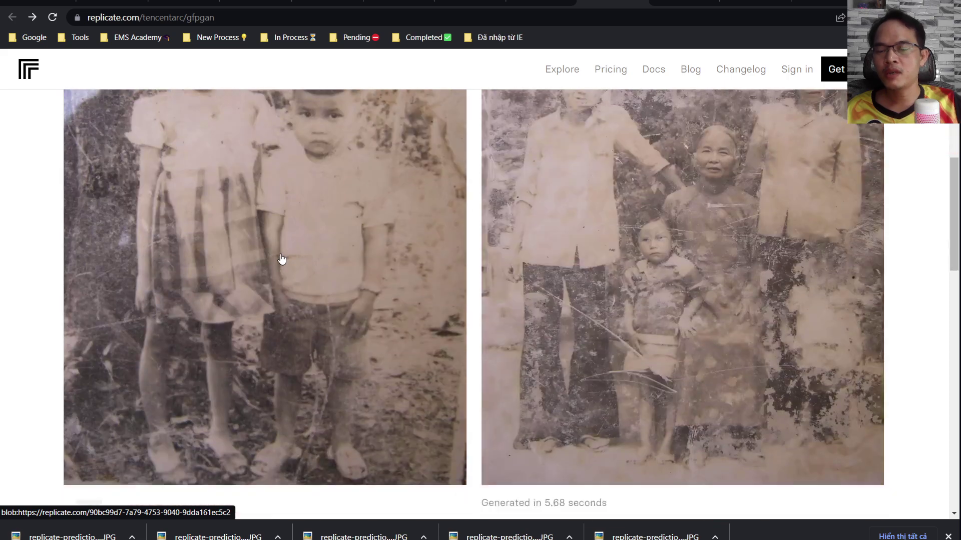
scroll(282, 259, "down", 3)
scroll(282, 259, "down", 2)
scroll(281, 259, "up", 5)
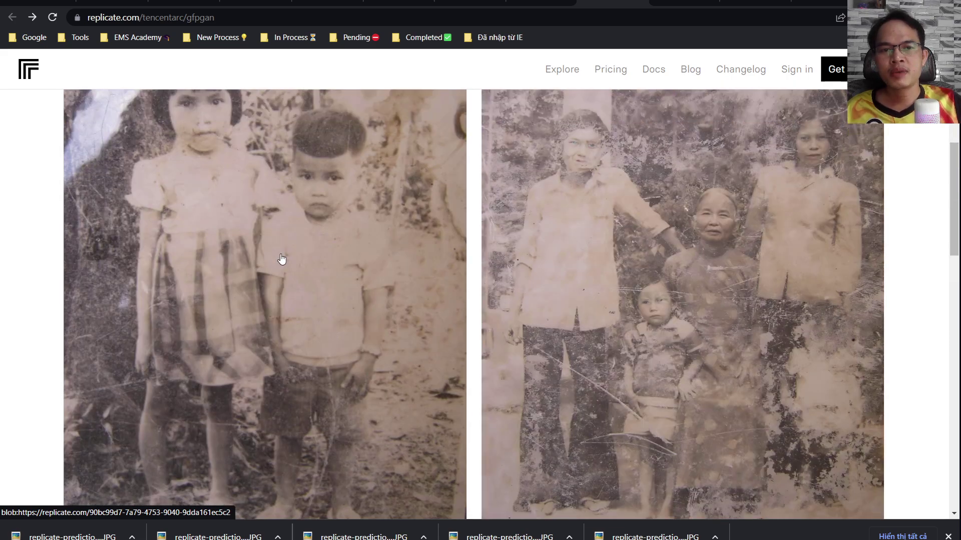
scroll(280, 258, "down", 6)
scroll(148, 385, "down", 5)
Run the restoration on the girl-and-boy photo and compare output with the original
left_click(84, 293)
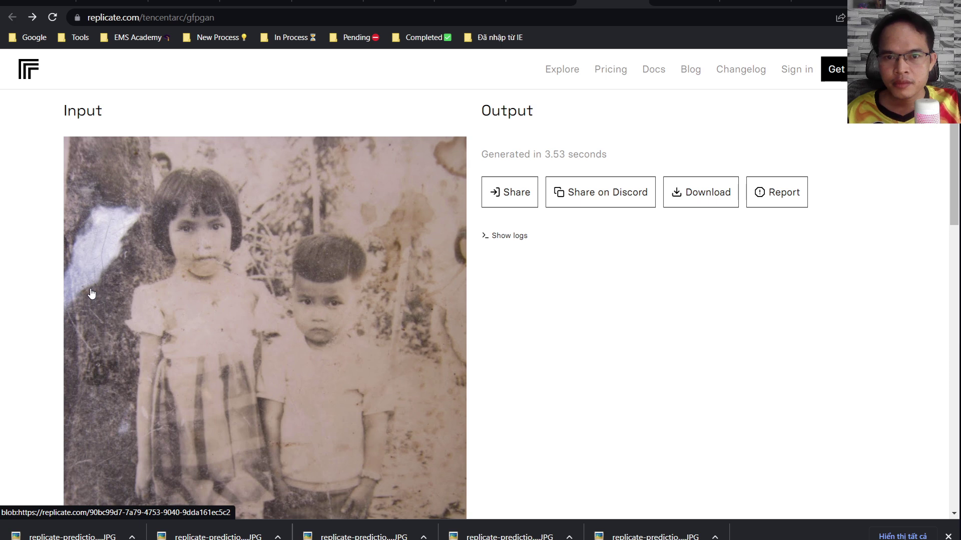
scroll(541, 292, "down", 1)
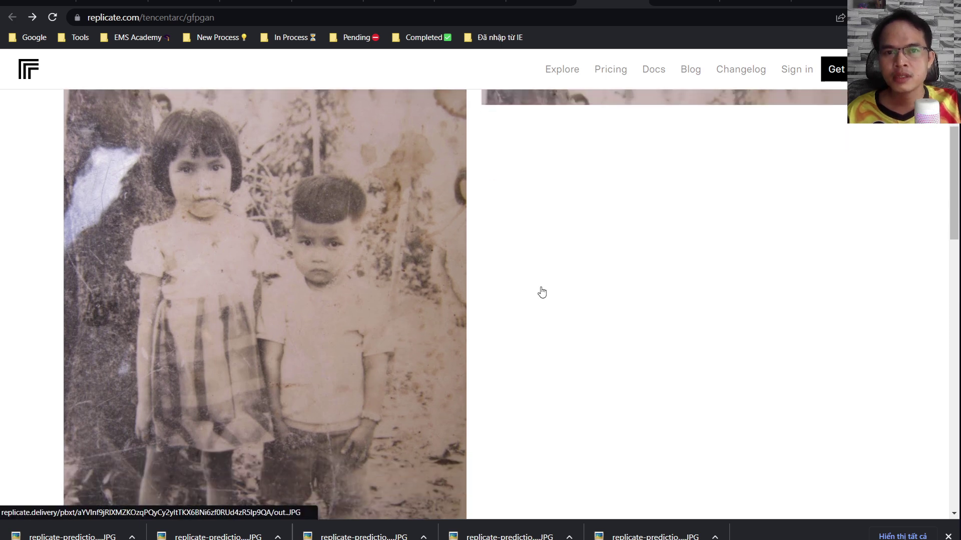
scroll(541, 291, "up", 2)
scroll(542, 292, "down", 2)
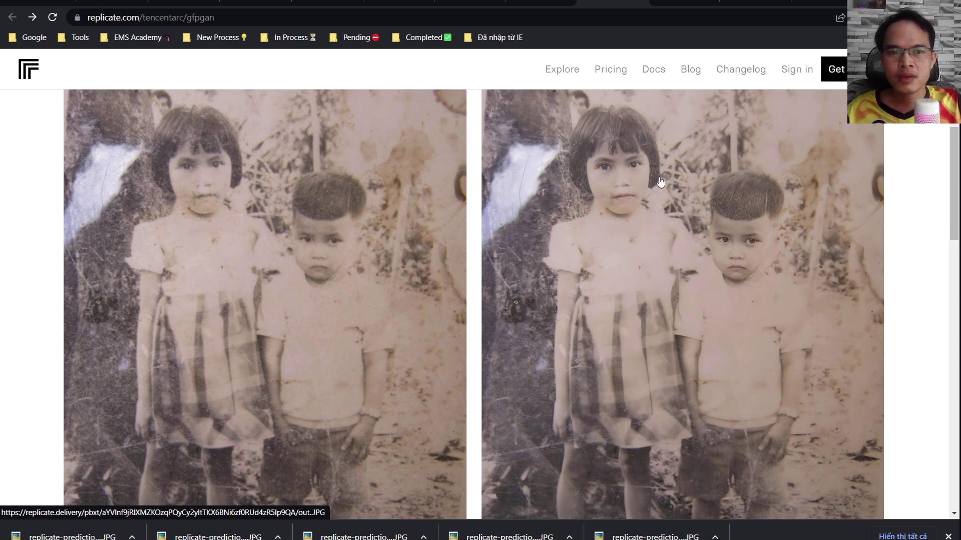
Download the restored girl-and-boy photo as a replicate-prediction JPG
scroll(690, 196, "down", 2)
scroll(698, 215, "down", 2)
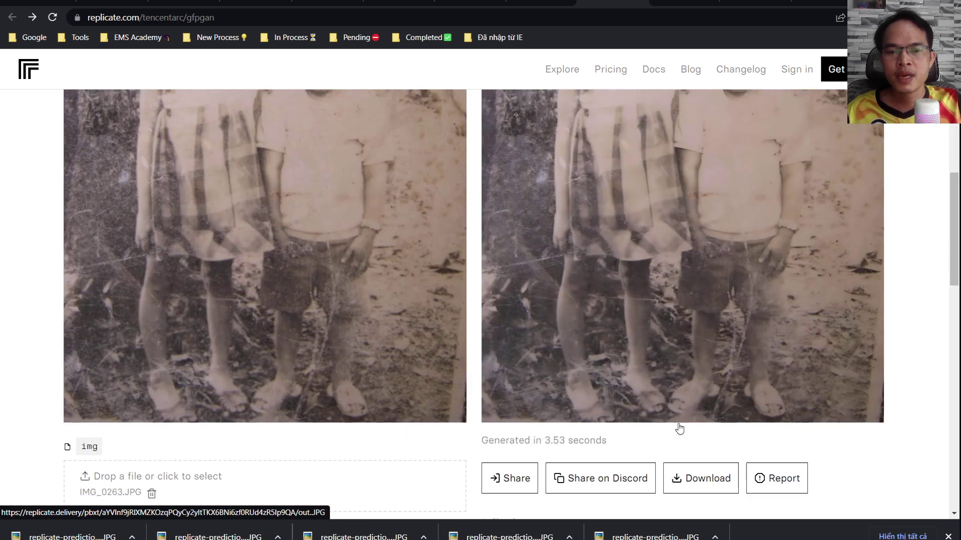
left_click(697, 477)
Open the downloaded girl-and-boy JPG, zoom in on the girl's face, then zoom out and close
left_click(44, 537)
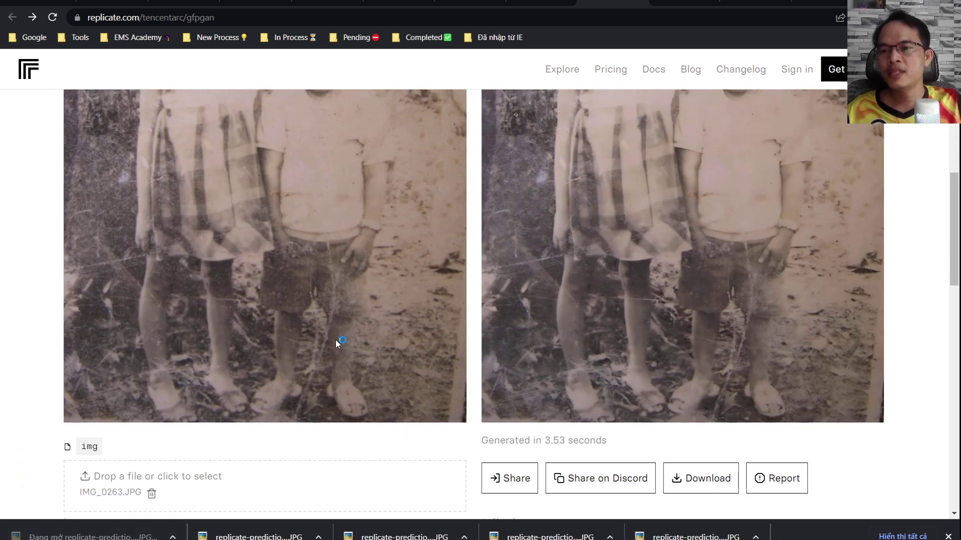
scroll(475, 211, "up", 2)
scroll(501, 220, "up", 3)
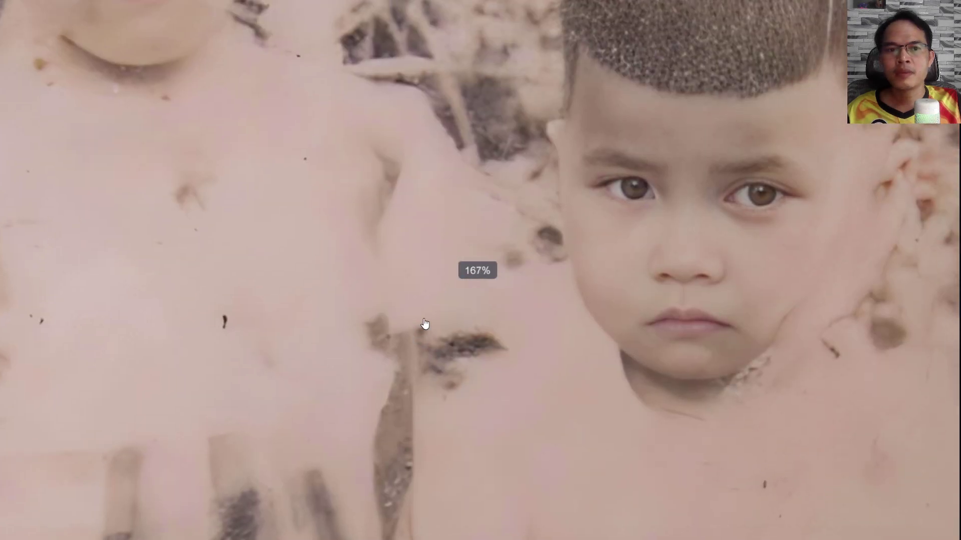
left_click_drag(518, 229, 600, 450)
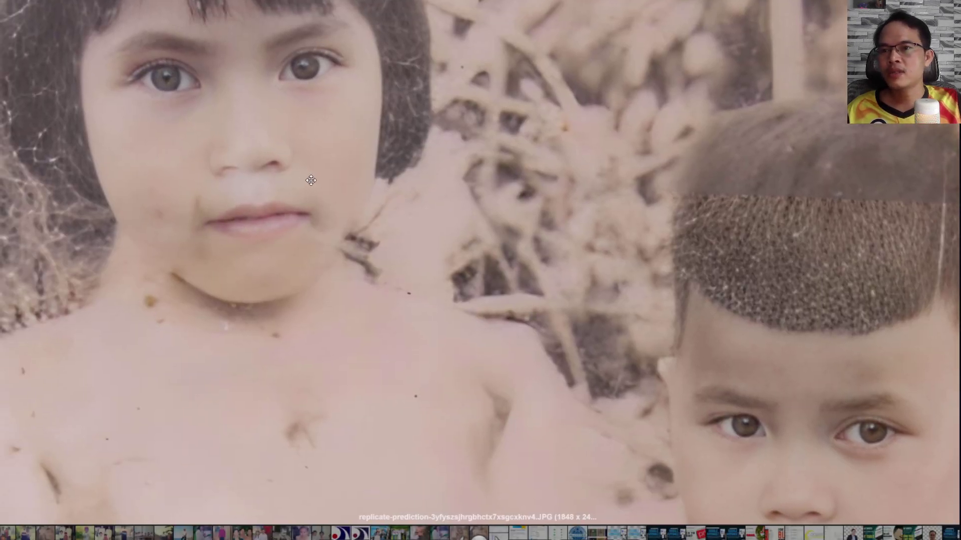
scroll(311, 180, "down", 1)
scroll(311, 180, "down", 2)
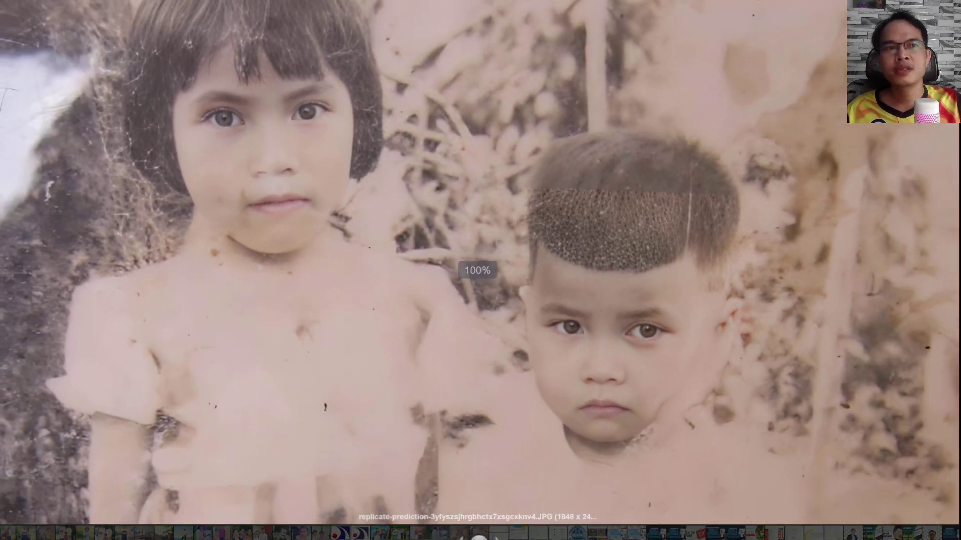
scroll(311, 180, "down", 2)
key("Escape")
scroll(404, 280, "down", 5)
Upload the old black-and-white crawling-baby photo as the input image
scroll(205, 347, "down", 4)
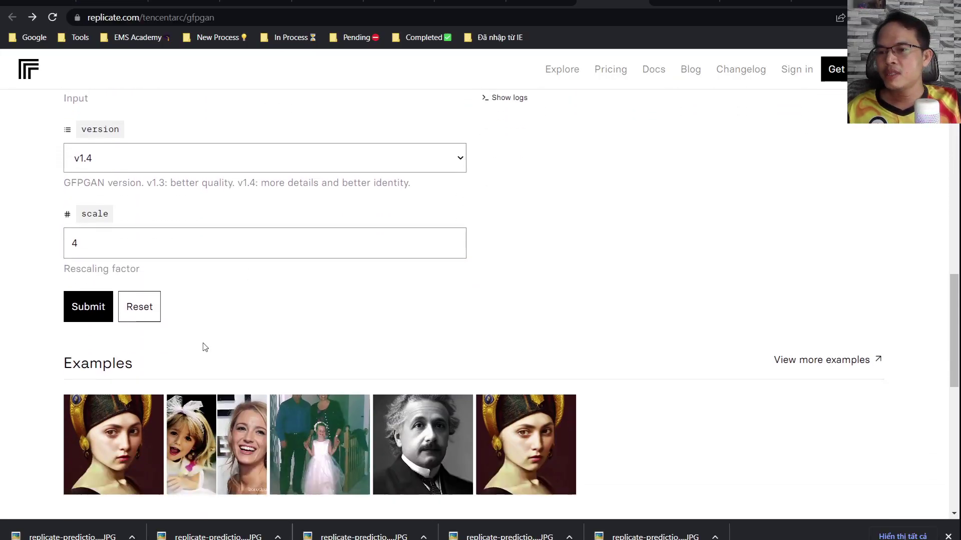
scroll(205, 347, "up", 3)
left_click(165, 240)
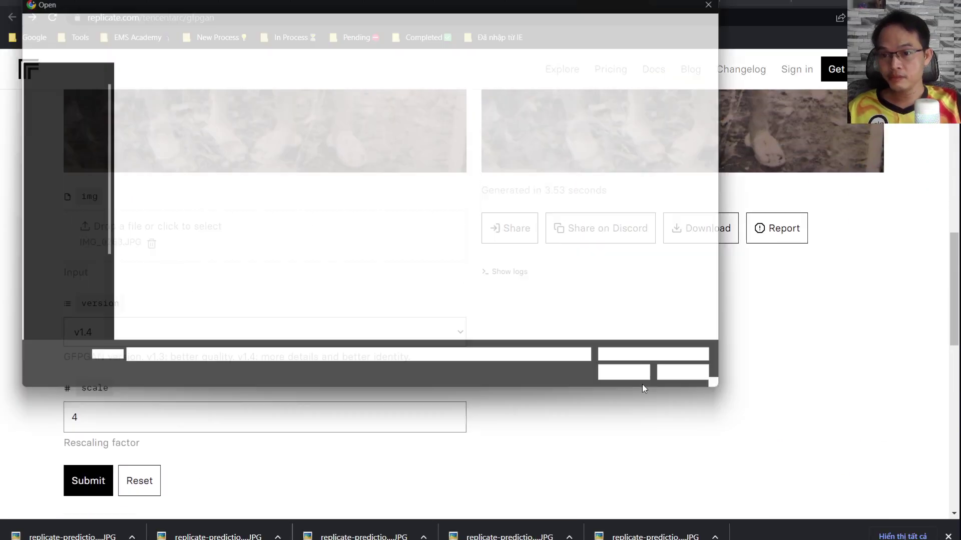
scroll(358, 244, "down", 3)
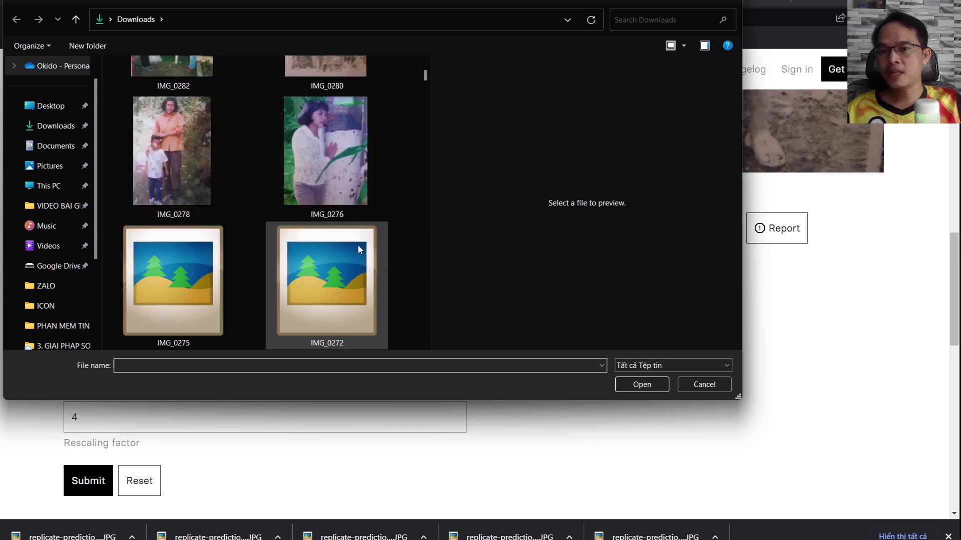
scroll(358, 245, "down", 3)
scroll(358, 245, "down", 3)
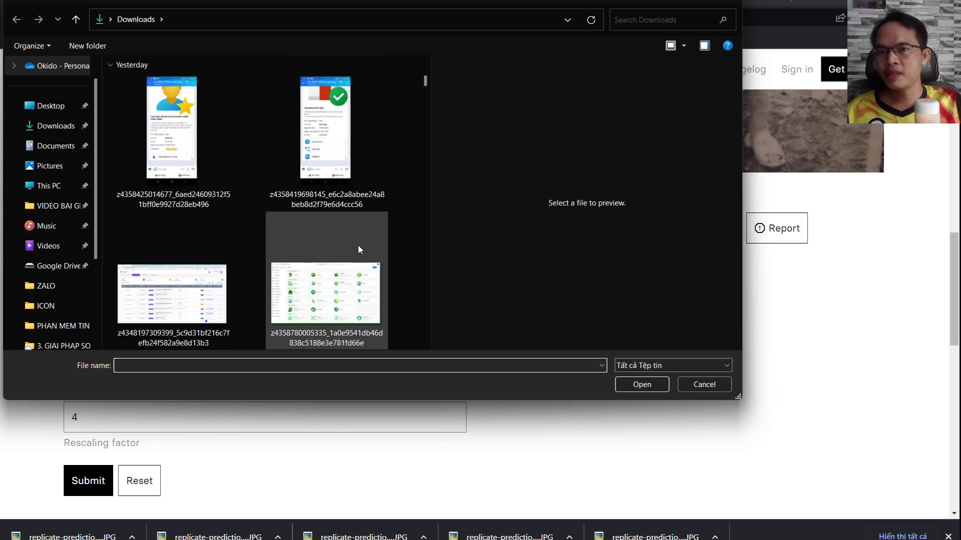
scroll(358, 245, "down", 3)
double_click(342, 242)
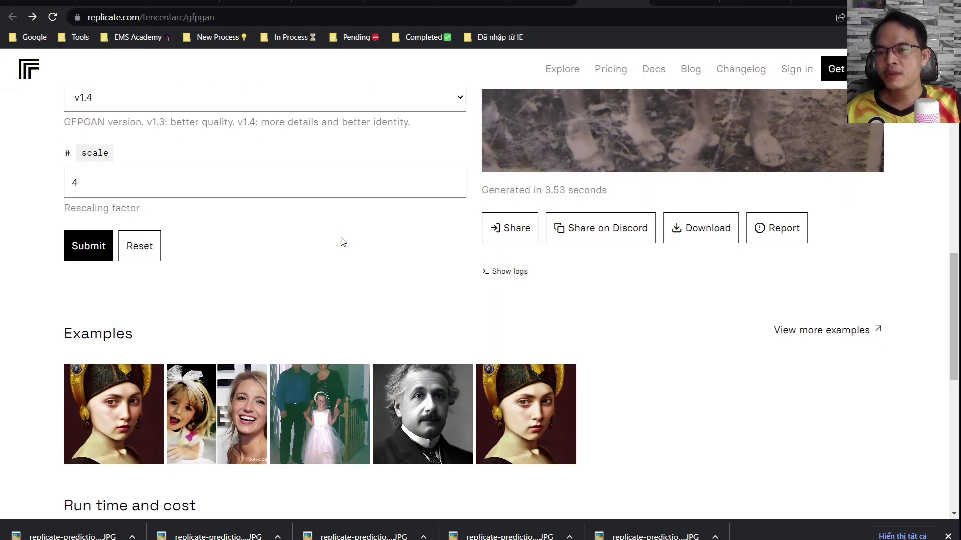
Submit the crawling-baby photo for GFPGAN restoration
scroll(342, 242, "up", 4)
scroll(343, 242, "up", 5)
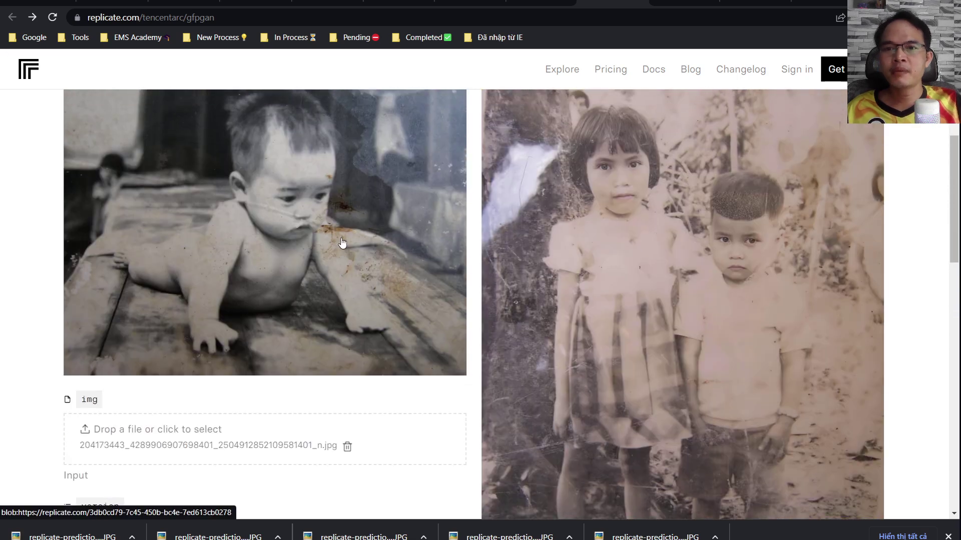
scroll(339, 242, "down", 8)
scroll(339, 242, "down", 3)
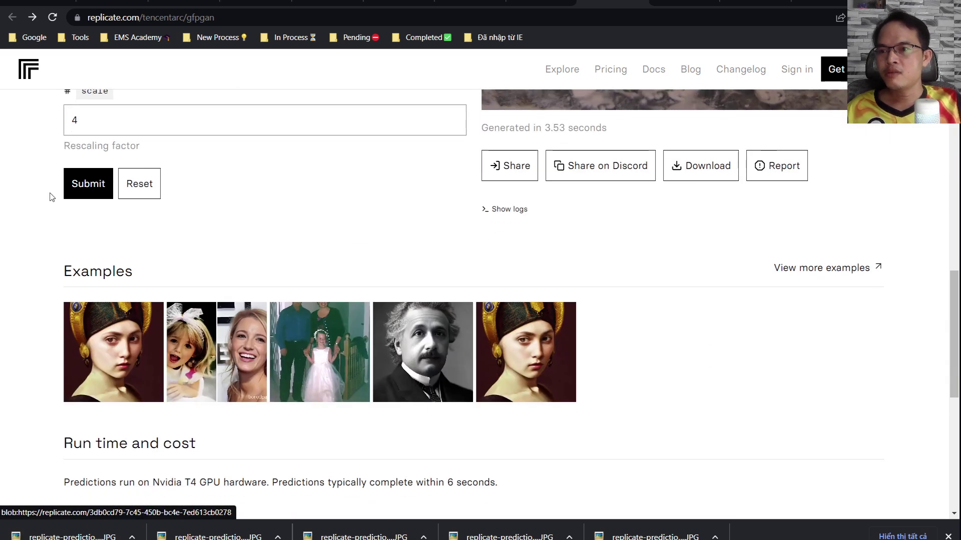
left_click(89, 190)
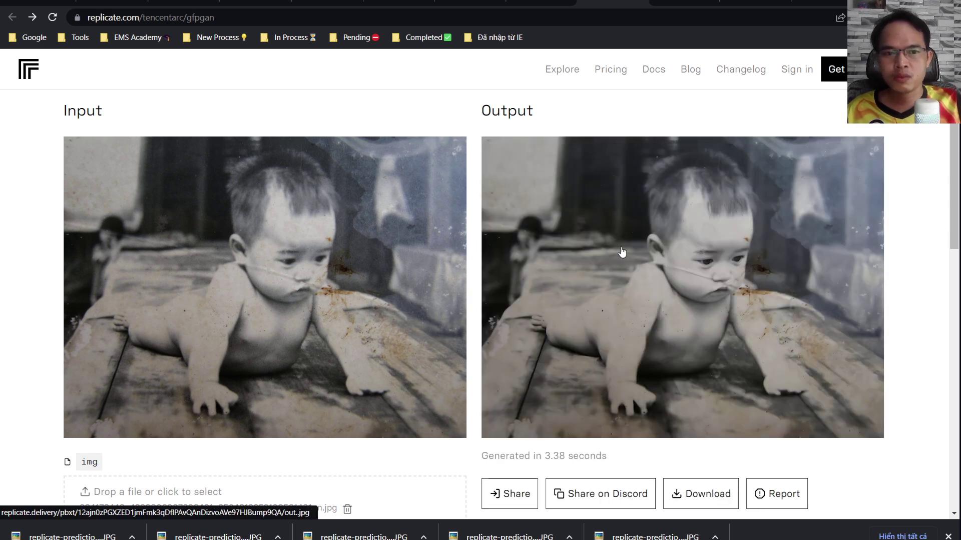
Compare the 3.38-second restored baby photo with the original and download it
scroll(622, 252, "down", 1)
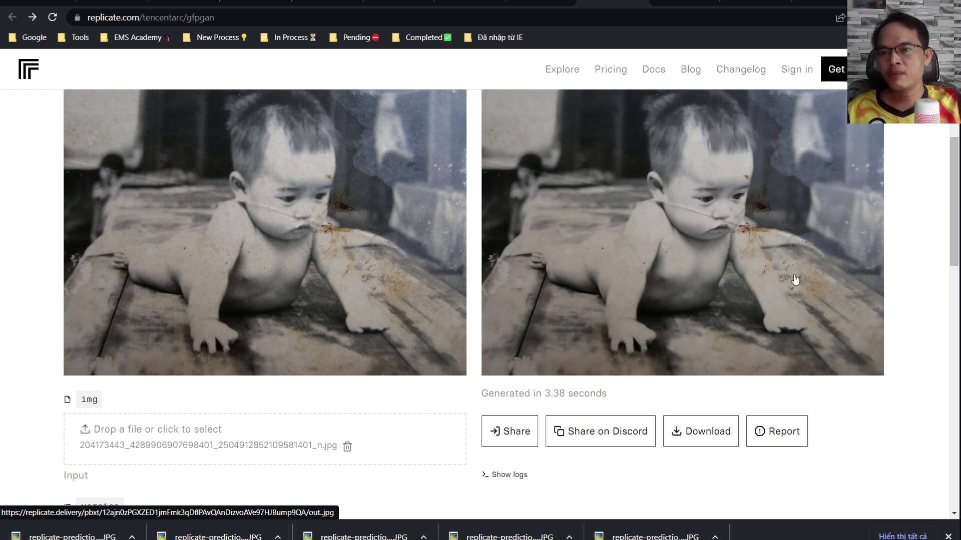
scroll(626, 281, "down", 3)
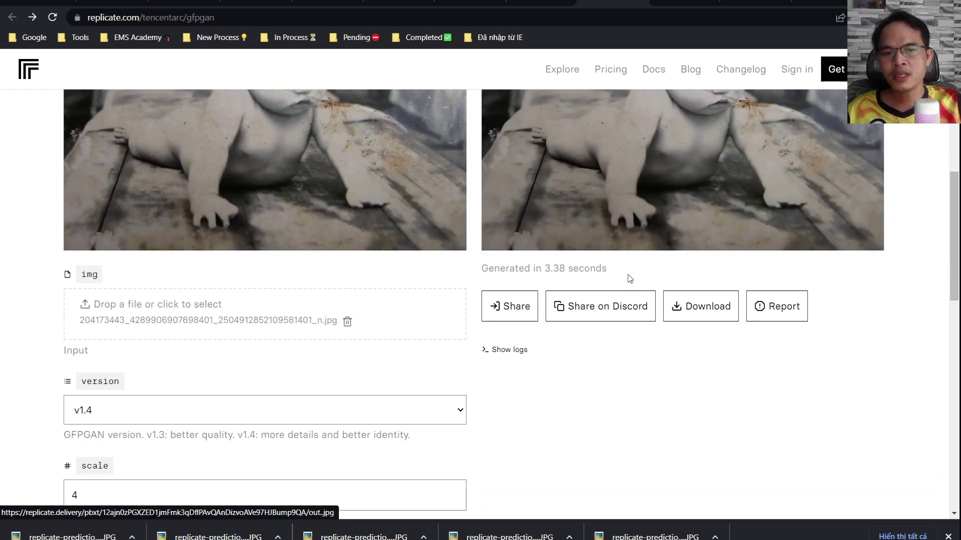
scroll(668, 236, "up", 3)
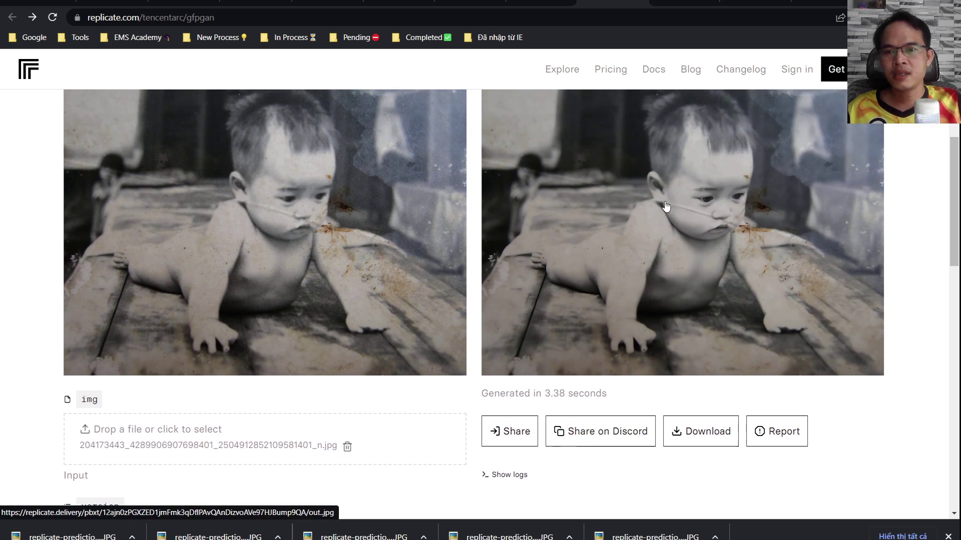
left_click(700, 432)
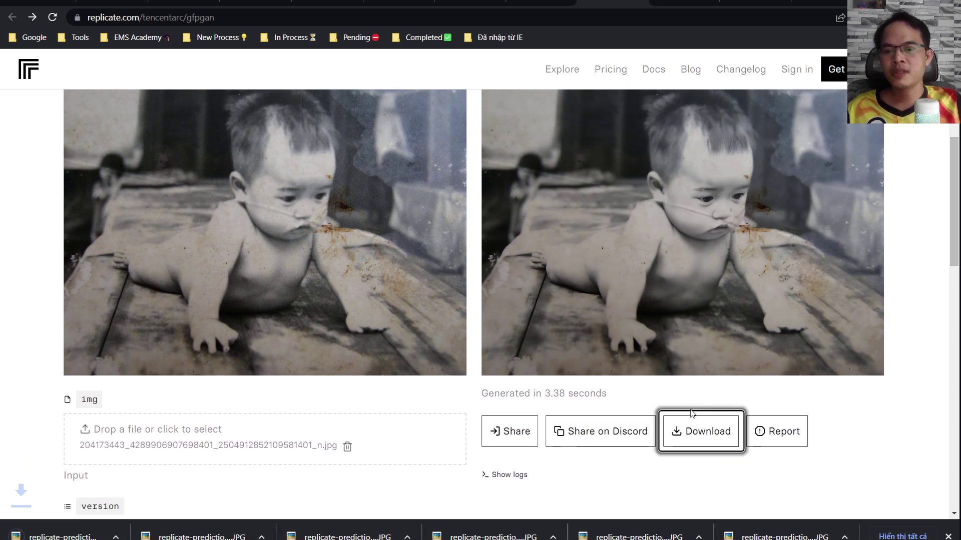
scroll(636, 364, "down", 7)
scroll(564, 350, "up", 5)
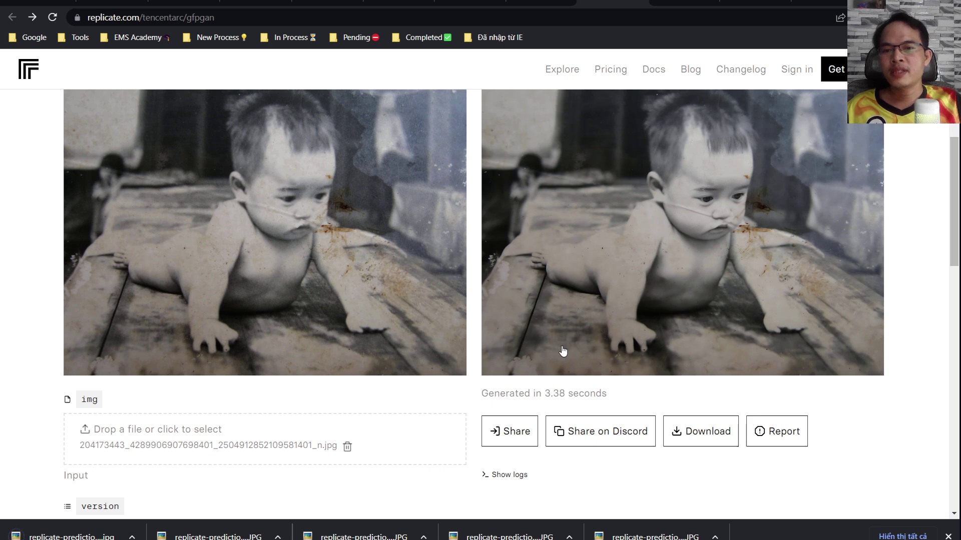